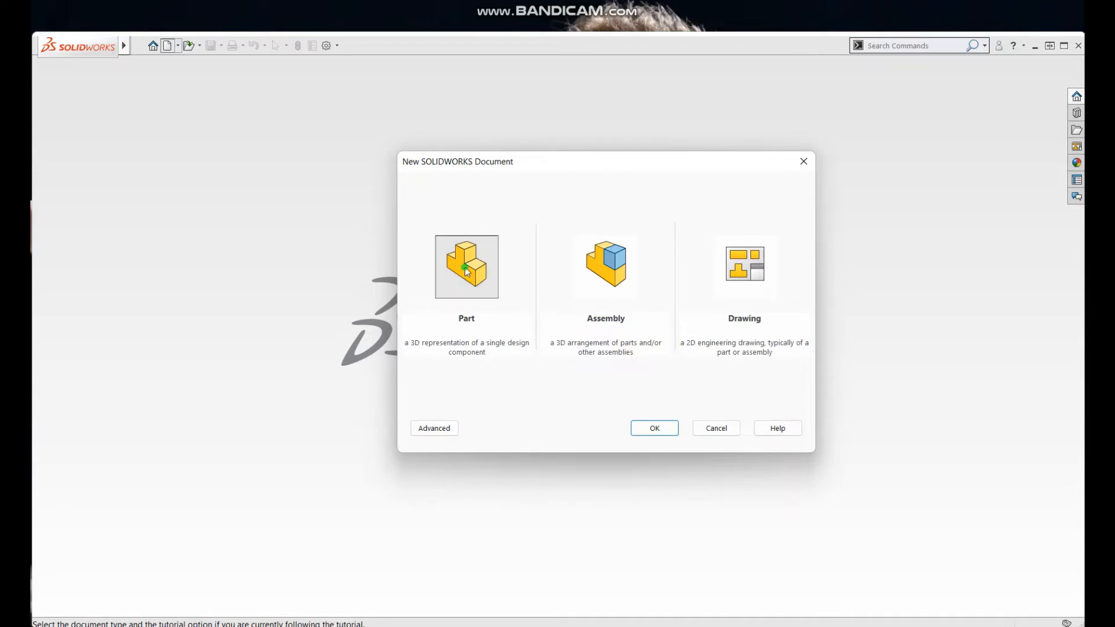
Step: Create a new part document and start a 2D sketch on the Front Plane
click(655, 428)
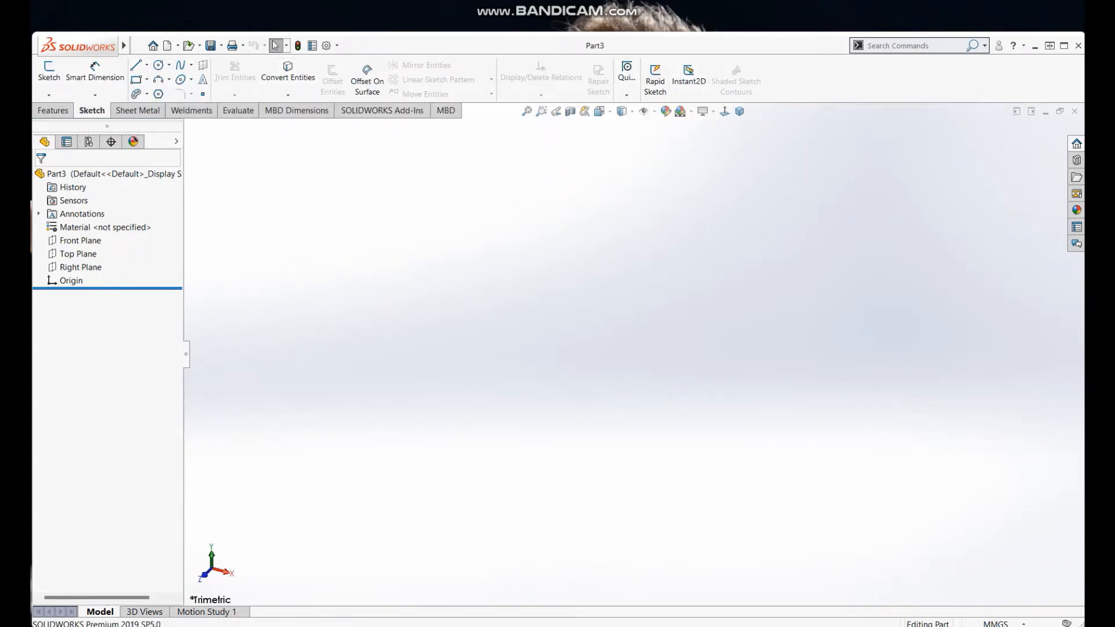
click(56, 96)
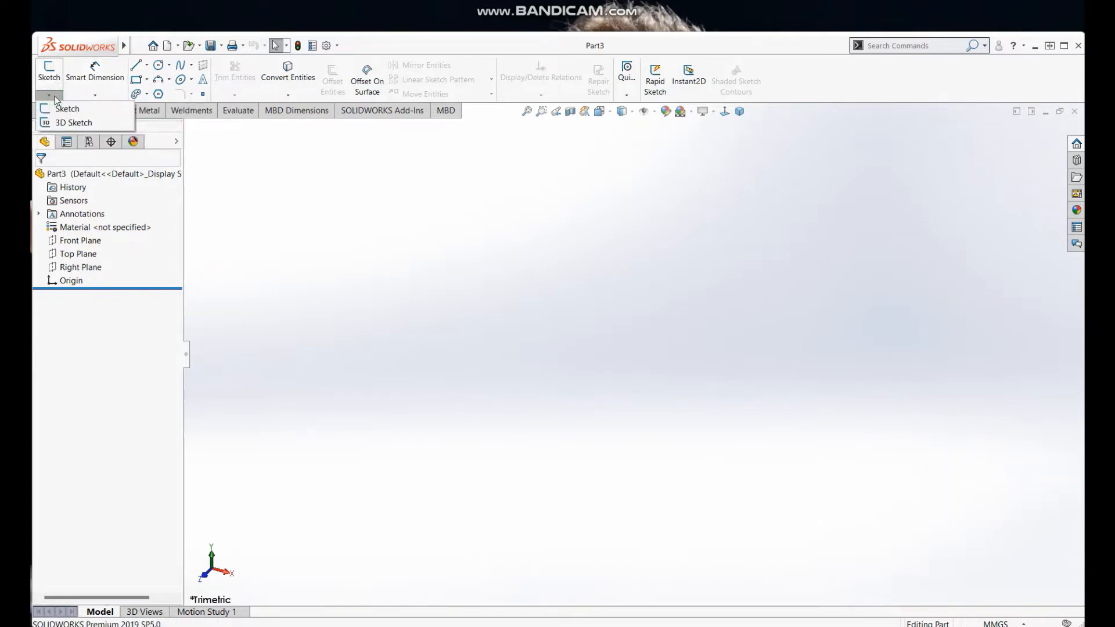
click(82, 109)
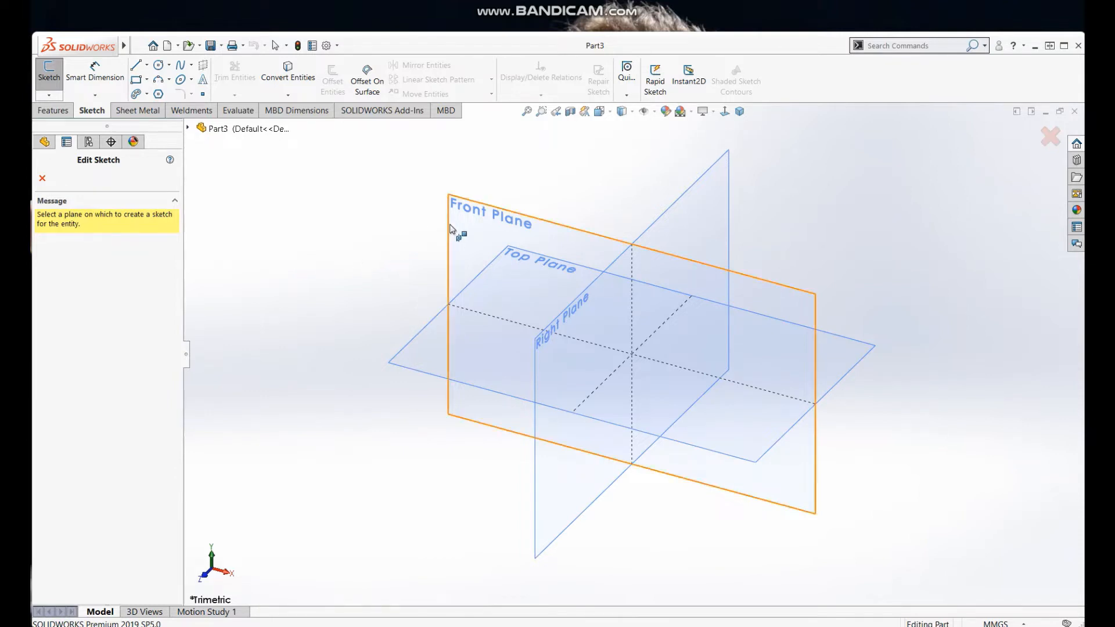
click(451, 226)
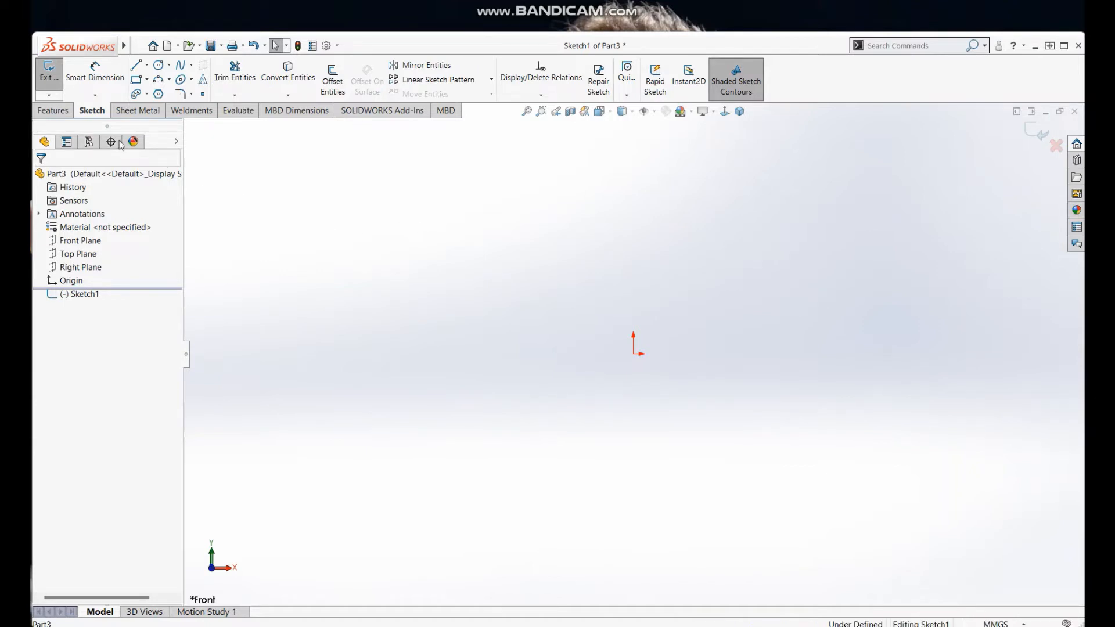
Step: Sketch a free sloping line about 125 mm long above the origin, rising to the right at about 31°
click(147, 66)
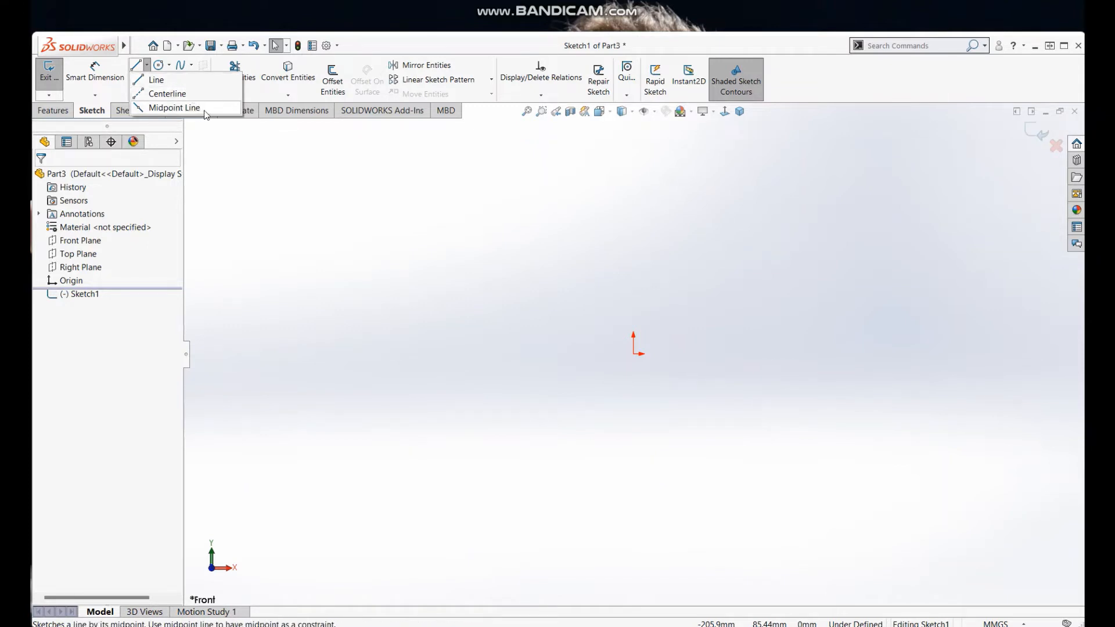
click(174, 82)
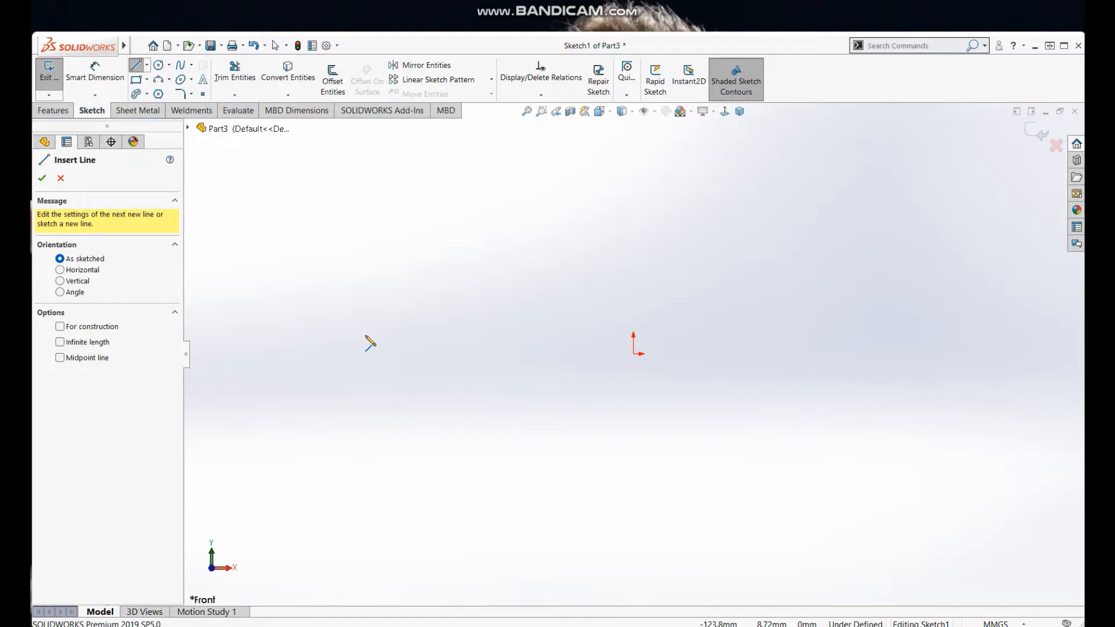
click(419, 333)
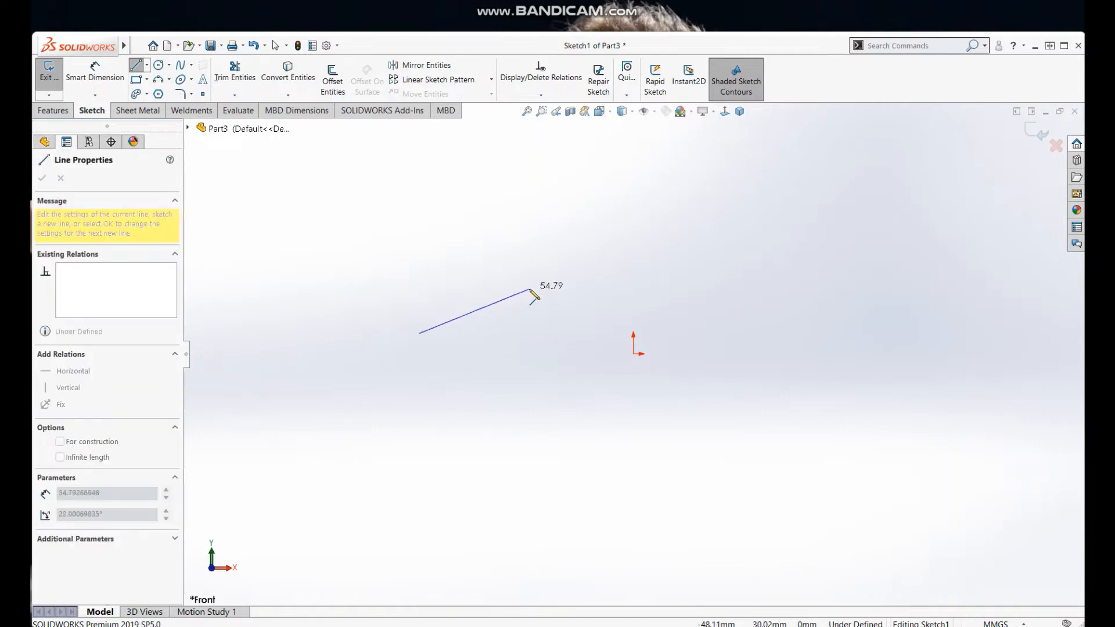
click(650, 194)
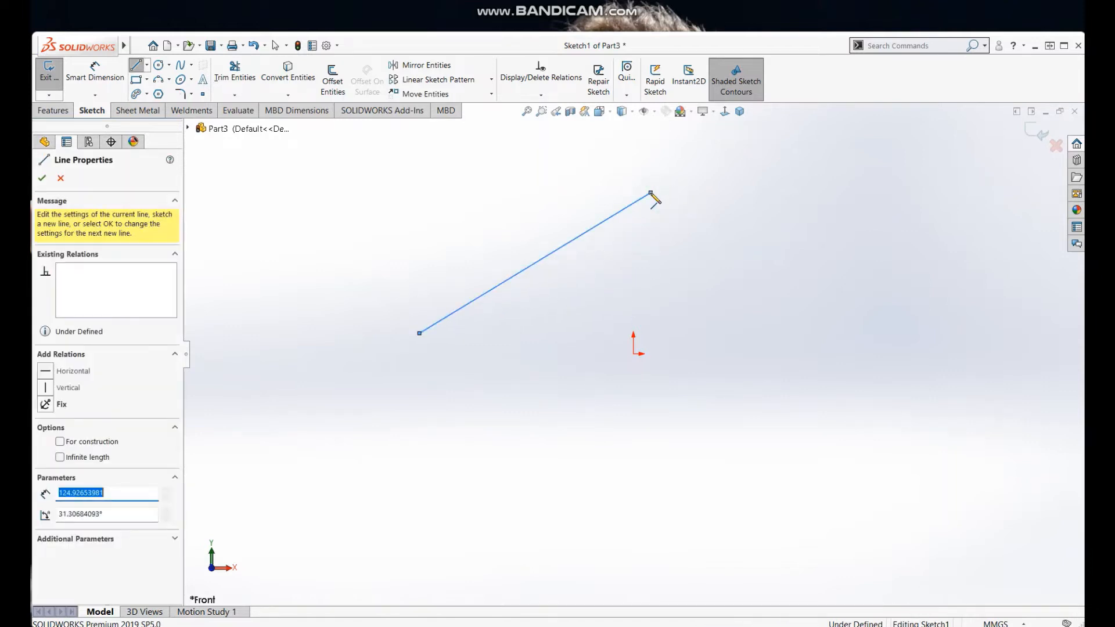
right_click(675, 215)
click(696, 225)
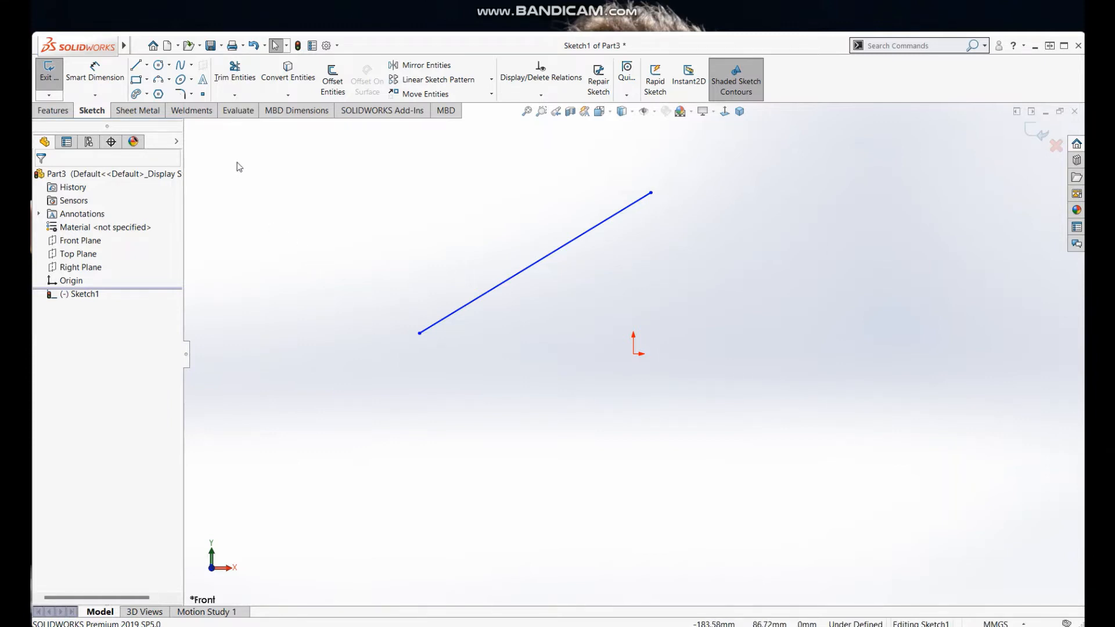
Step: Sketch a second sloping line about 66 mm long from the origin, rising to the right at about 38°
click(137, 67)
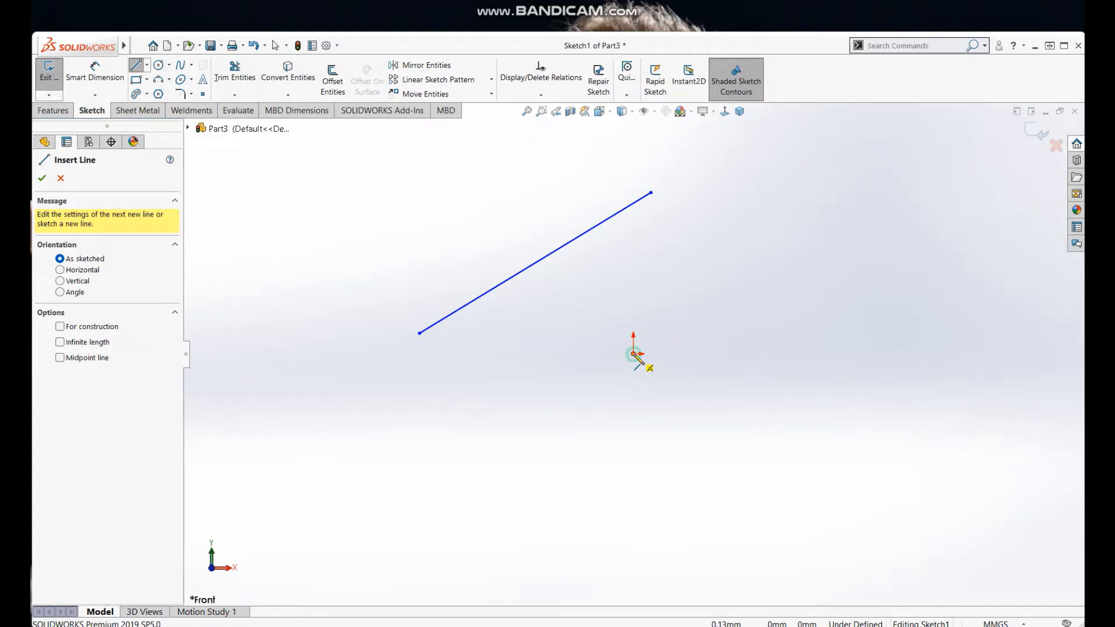
click(634, 354)
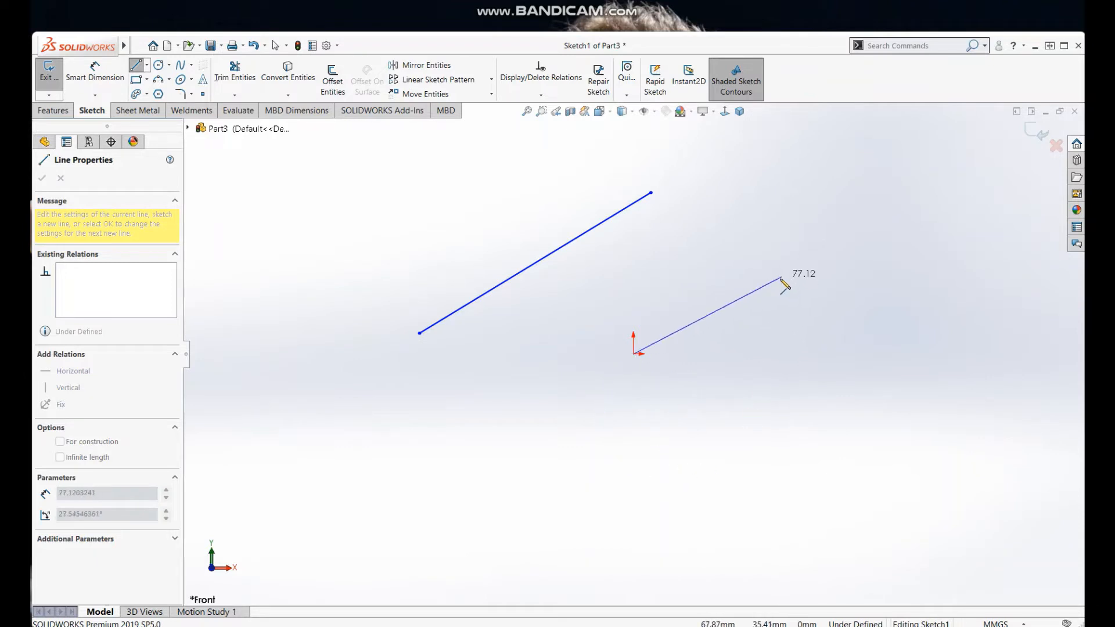
click(746, 268)
right_click(769, 241)
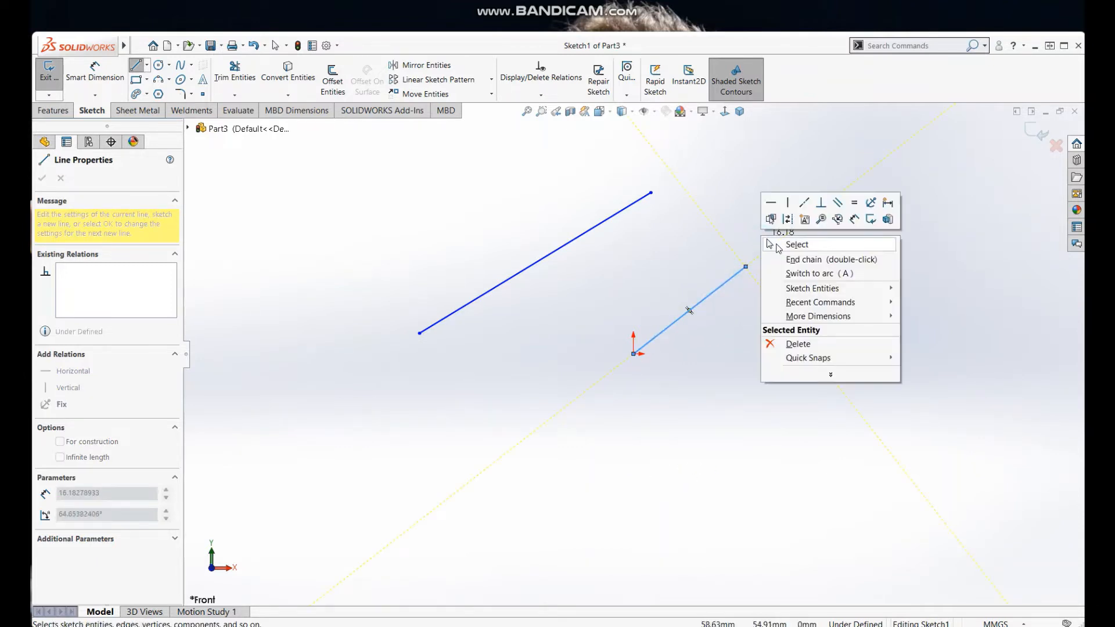
click(778, 244)
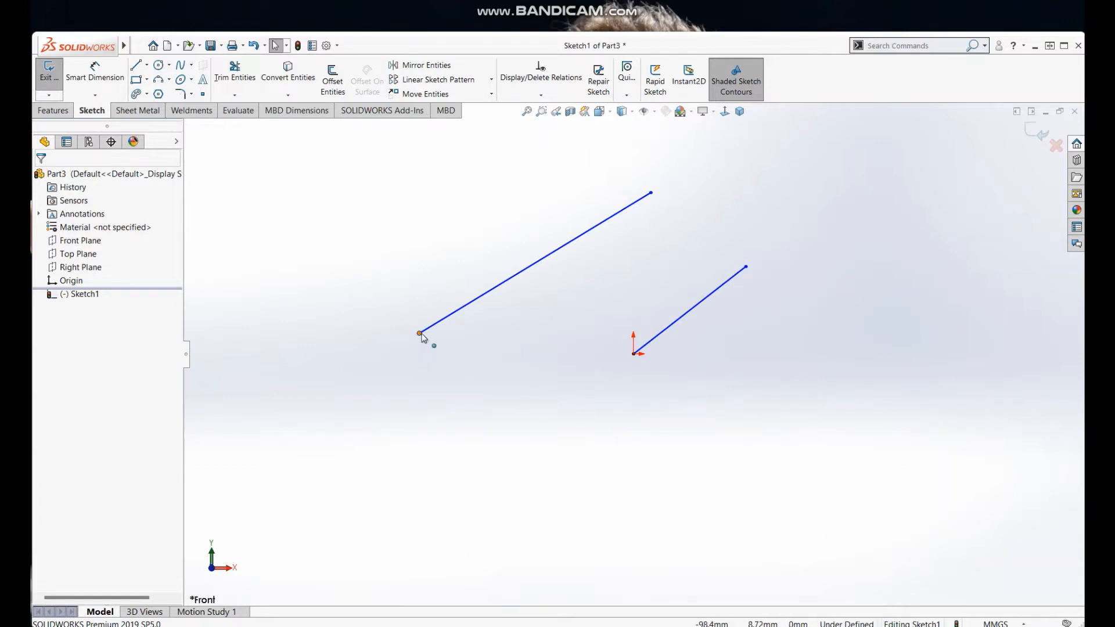
Step: Reposition both endpoints of the detached sloping line, making it shorter overall
drag(419, 334, 503, 313)
click(511, 339)
click(459, 386)
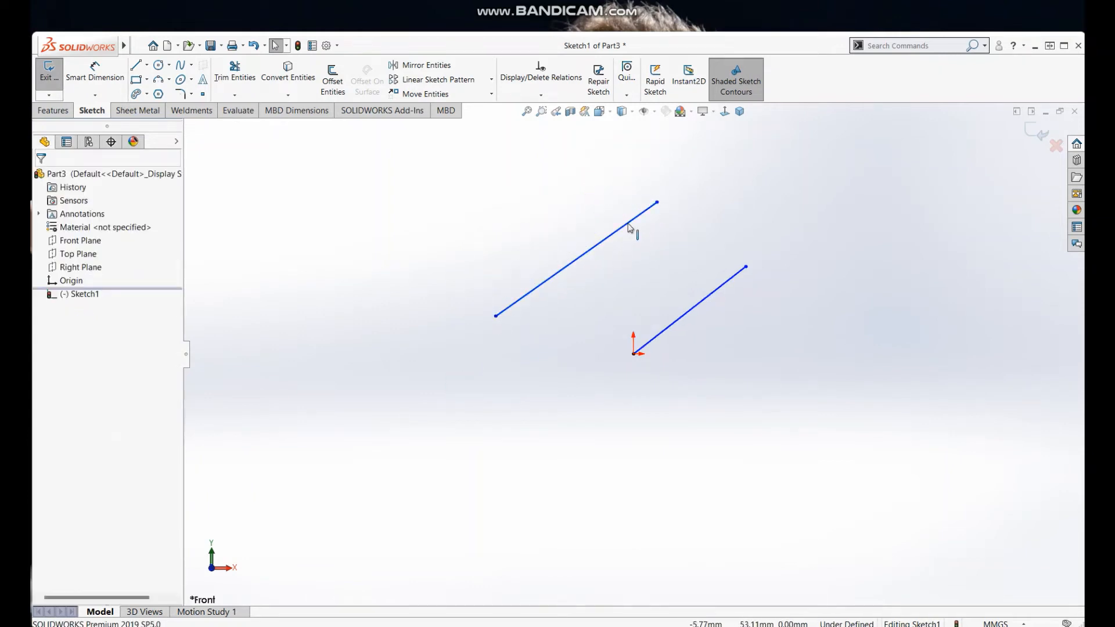
click(657, 202)
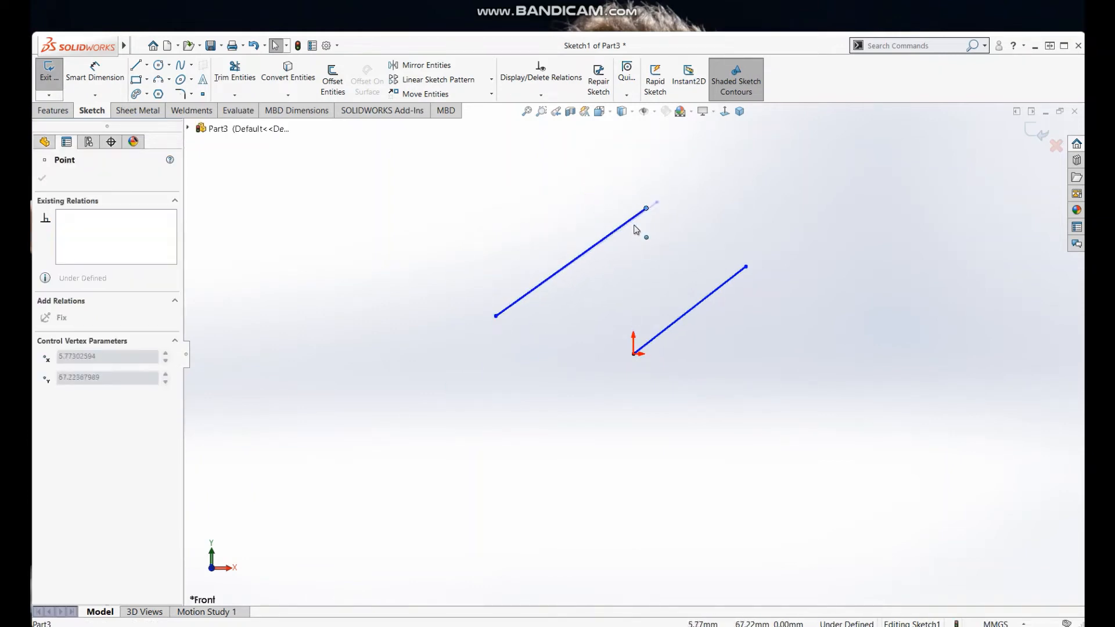
drag(657, 202, 665, 198)
click(750, 215)
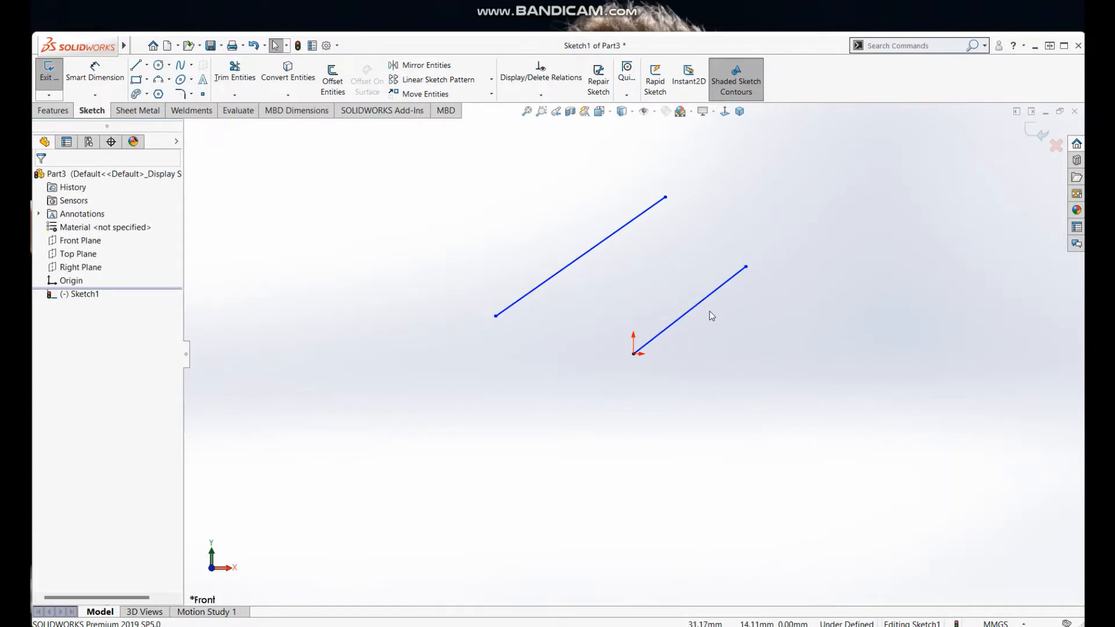
Step: Stretch the origin line's free end to about X 62, Y 45 mm, and try to pull its other end off the origin
mouse_move(714, 291)
mouse_down()
mouse_move(760, 332)
mouse_move(744, 312)
mouse_move(777, 277)
mouse_move(767, 256)
mouse_up()
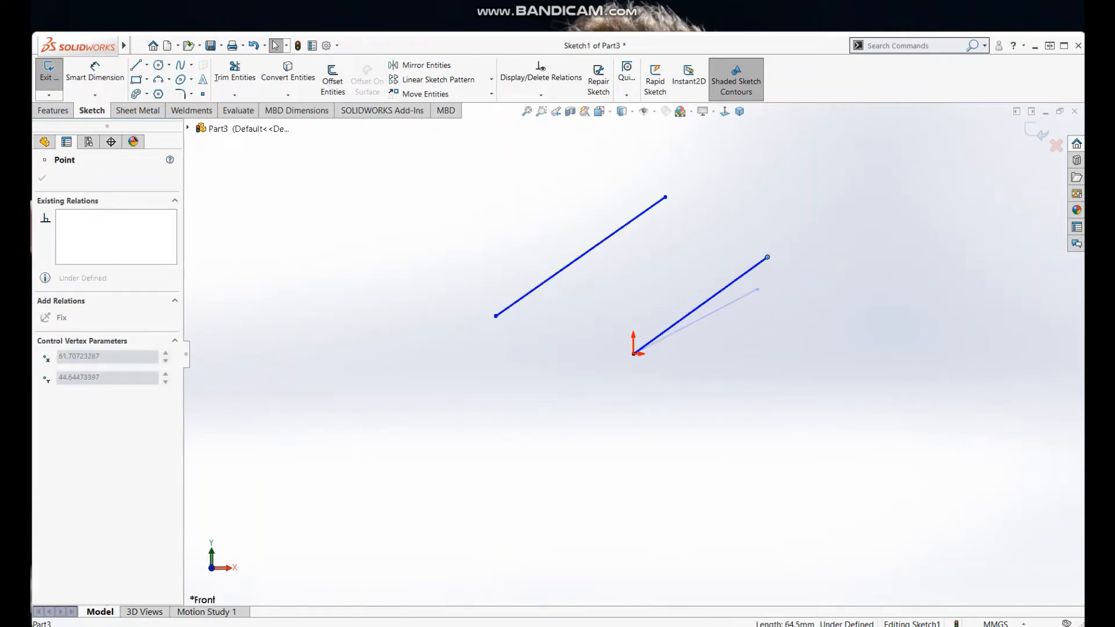
click(771, 301)
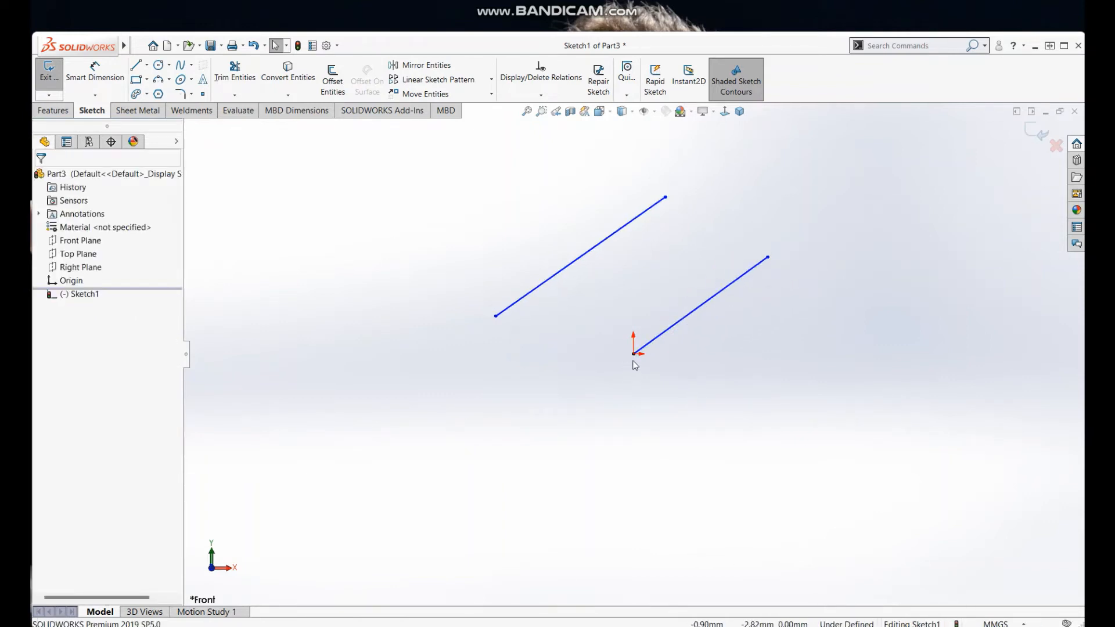
mouse_move(633, 354)
mouse_down()
mouse_move(659, 341)
mouse_move(691, 374)
mouse_move(586, 382)
mouse_move(662, 350)
mouse_move(602, 352)
mouse_move(633, 375)
mouse_move(643, 343)
mouse_move(627, 368)
mouse_move(632, 339)
mouse_move(642, 369)
mouse_move(630, 343)
mouse_move(622, 376)
mouse_move(580, 371)
mouse_up()
click(535, 368)
Step: Sketch a horizontal line about 115 mm long to the right from the origin
click(138, 67)
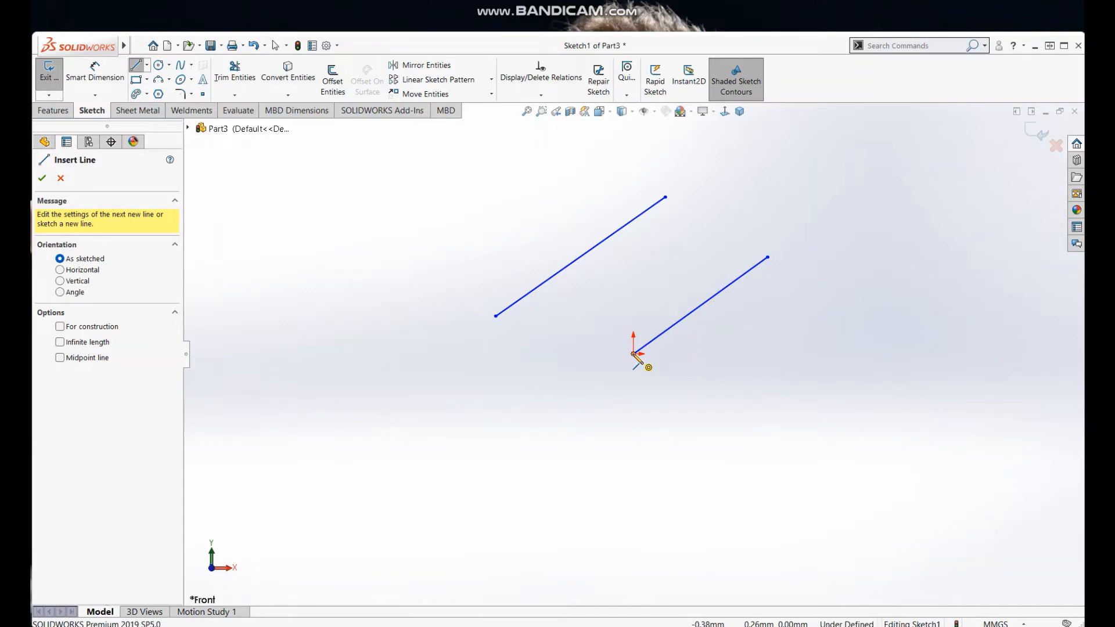
click(633, 353)
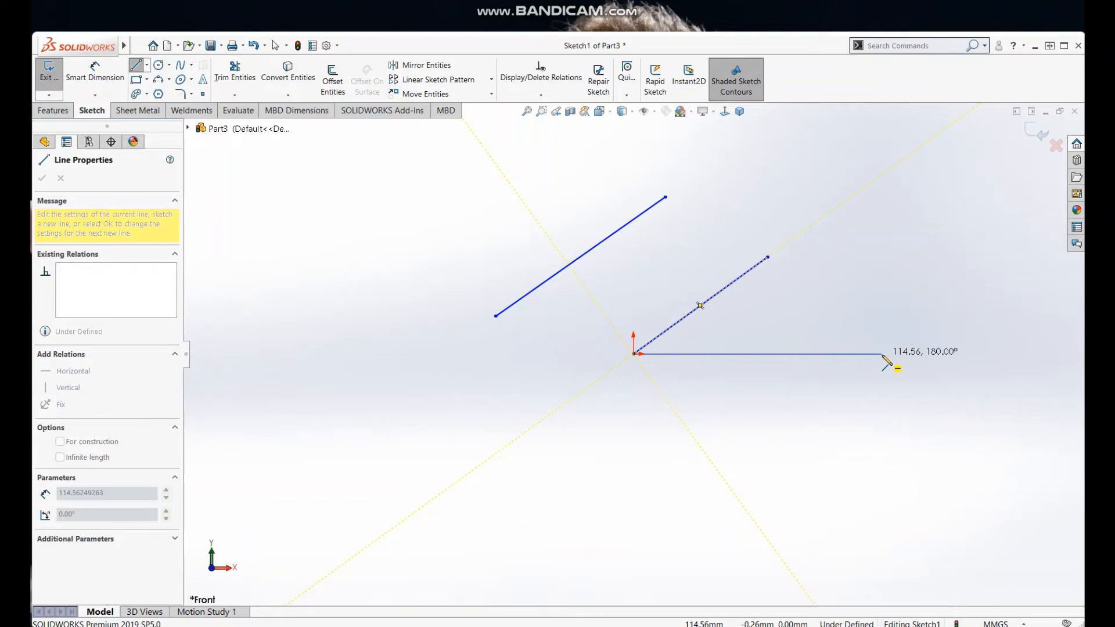
click(883, 354)
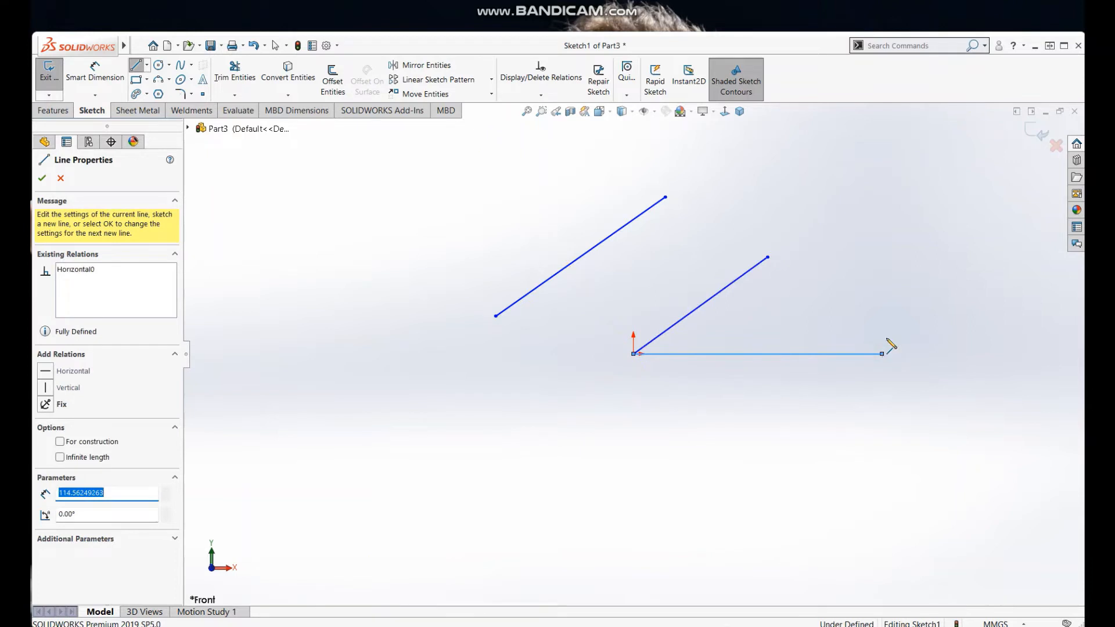
right_click(889, 343)
click(905, 327)
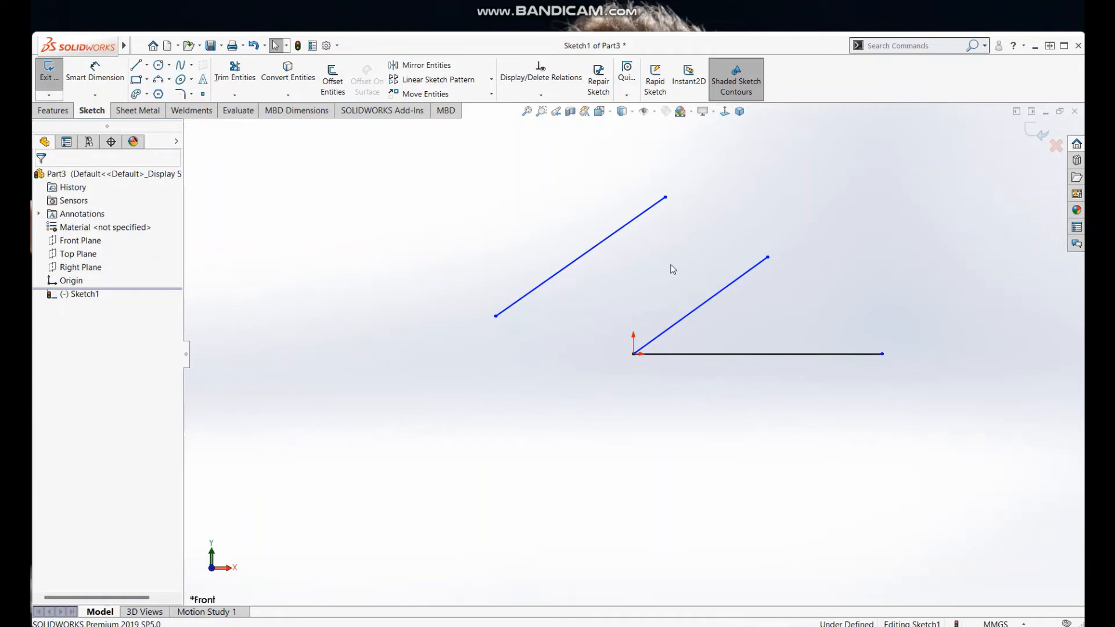
Step: Compare the existing relations of the horizontal line with those of the sloping line from the origin
click(784, 353)
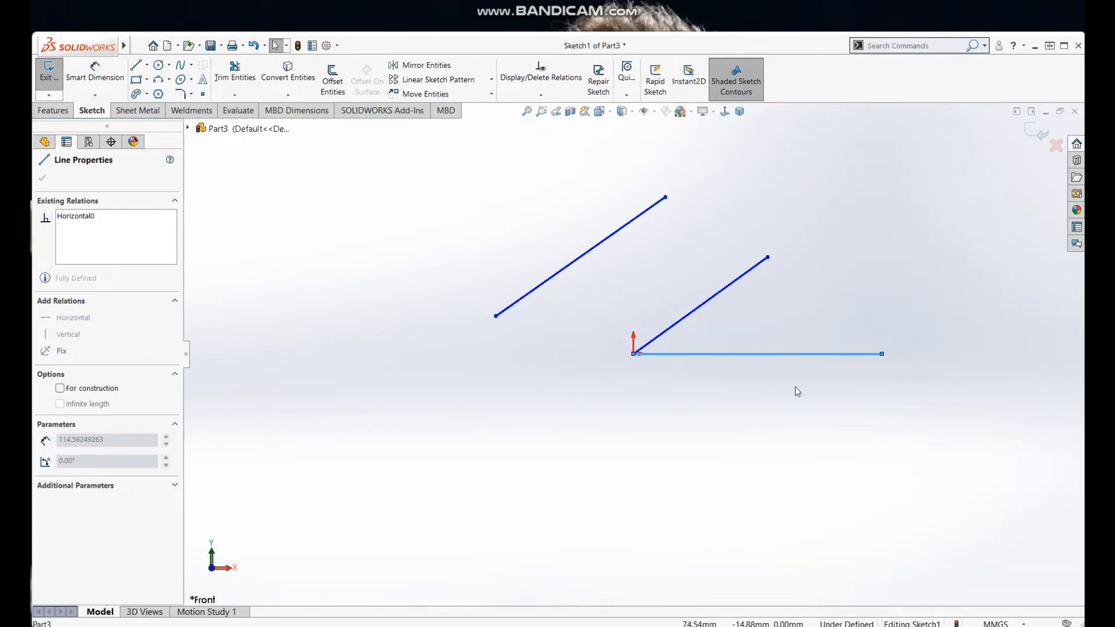
click(754, 409)
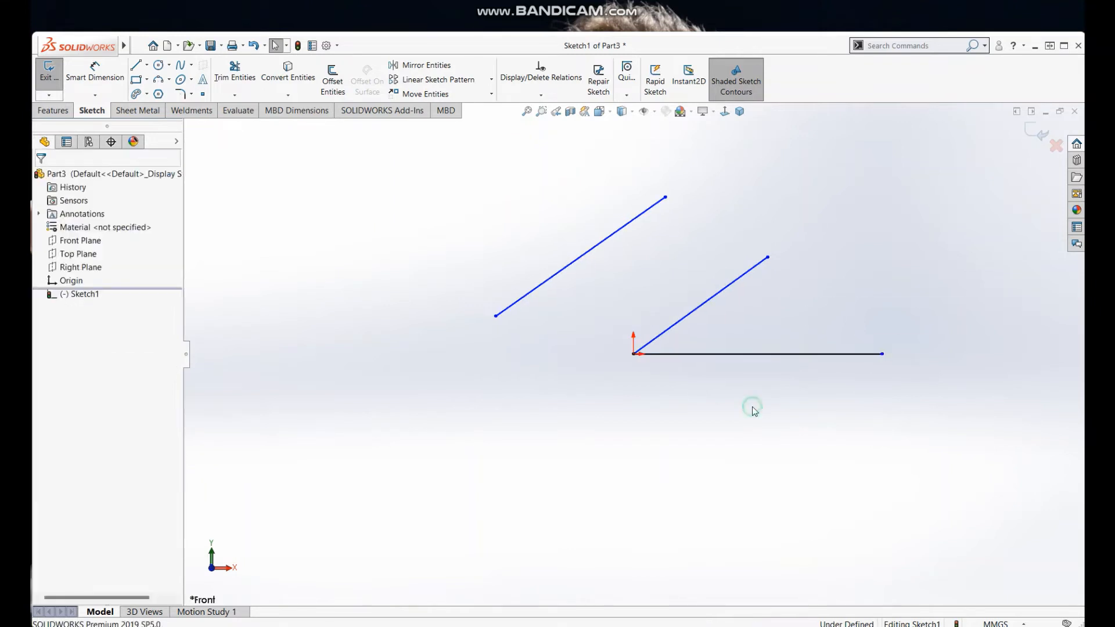
click(804, 353)
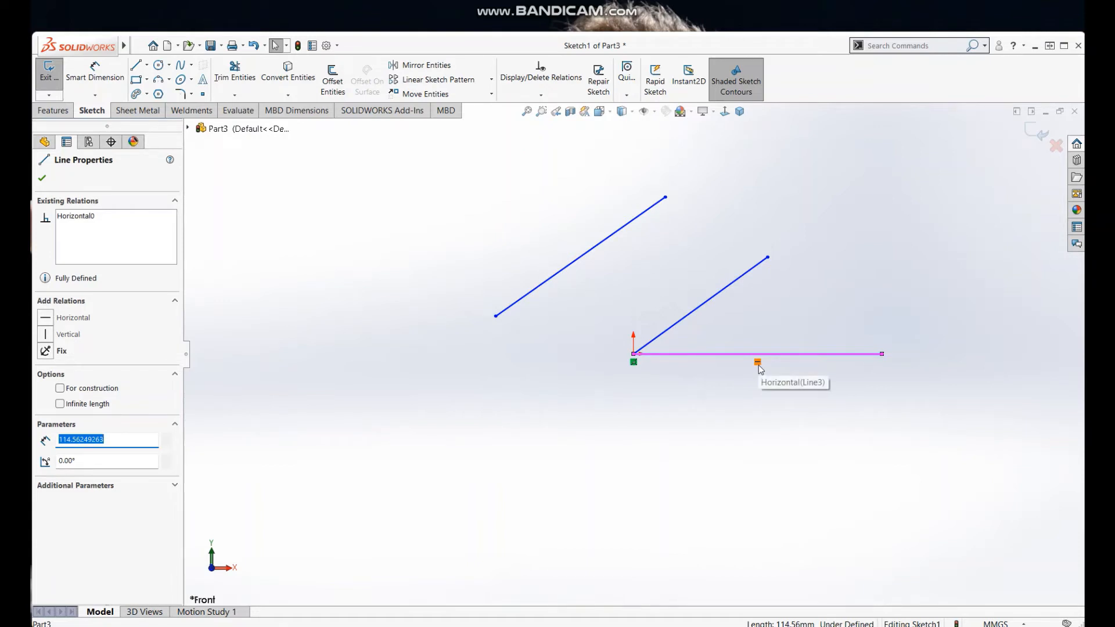
click(793, 299)
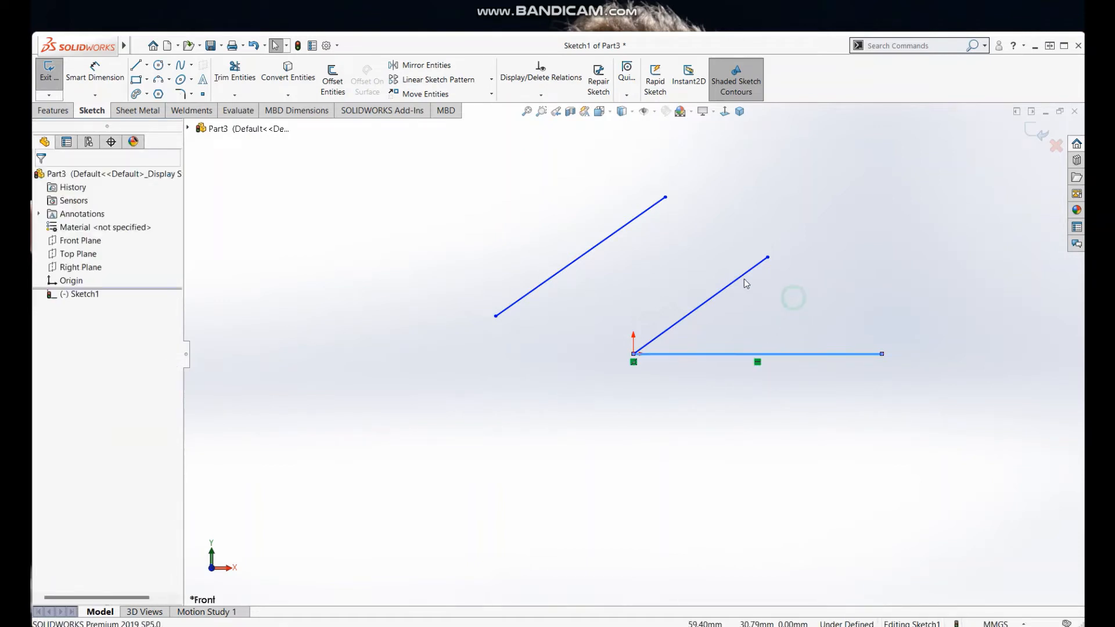
click(743, 277)
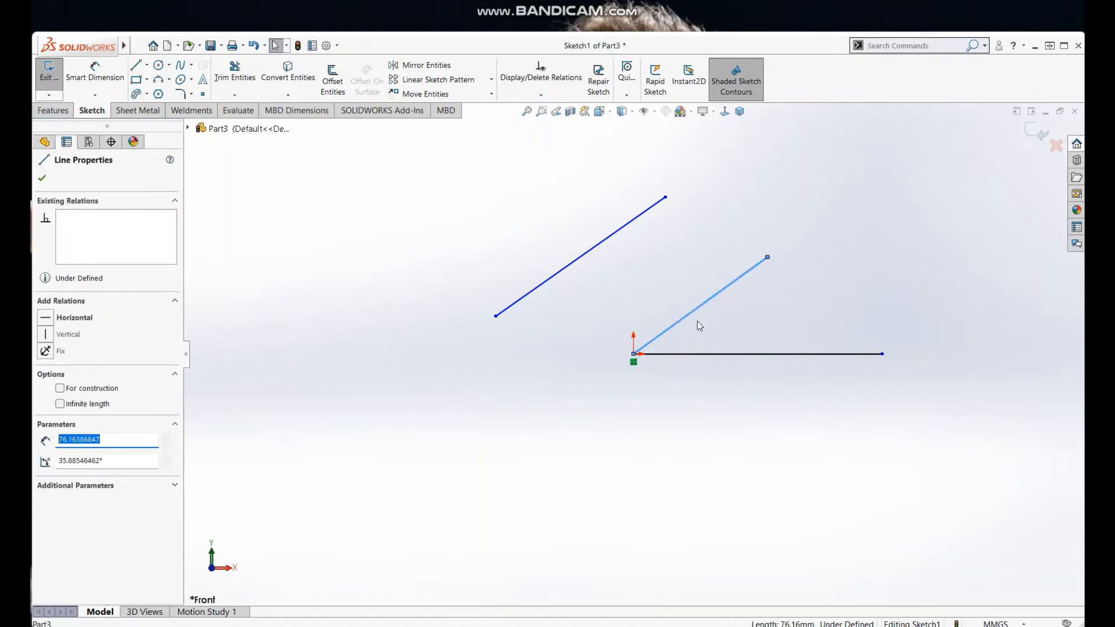
click(719, 325)
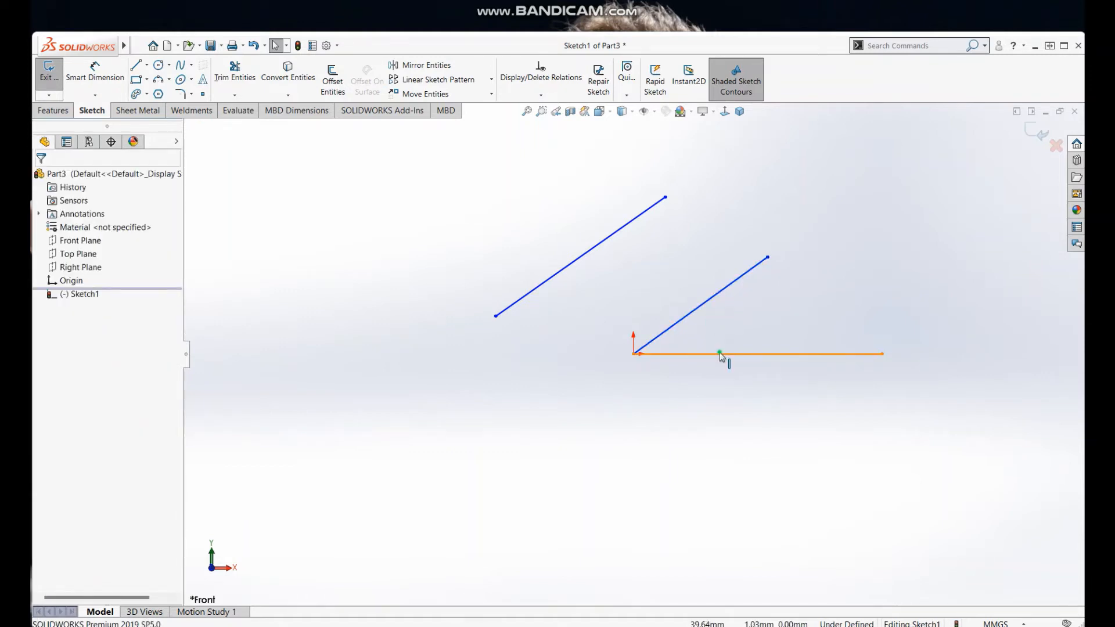
click(725, 354)
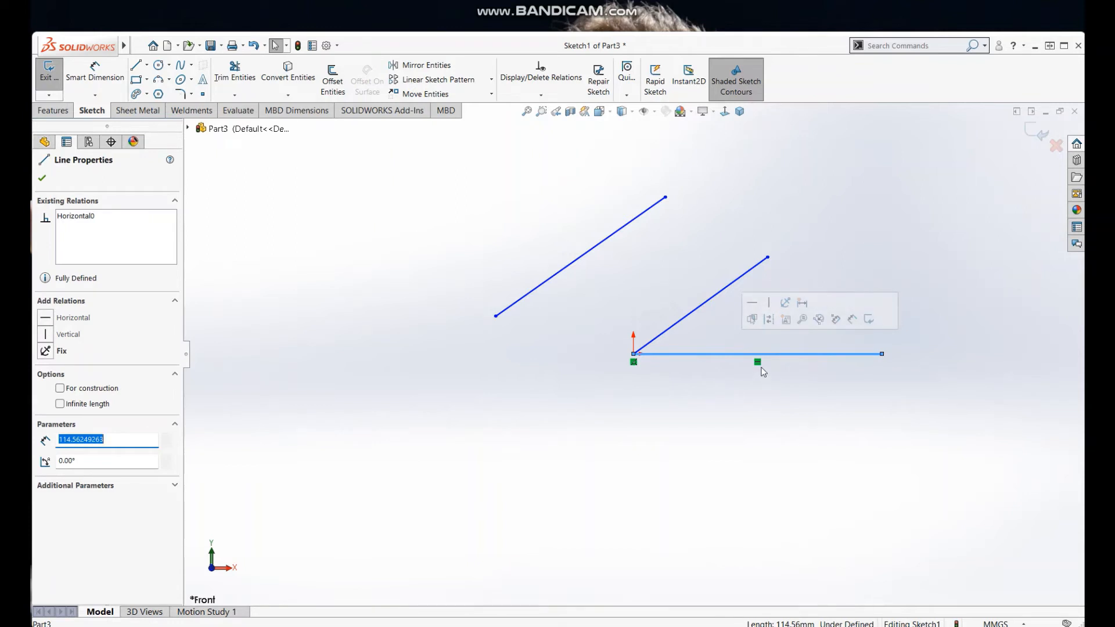
click(903, 406)
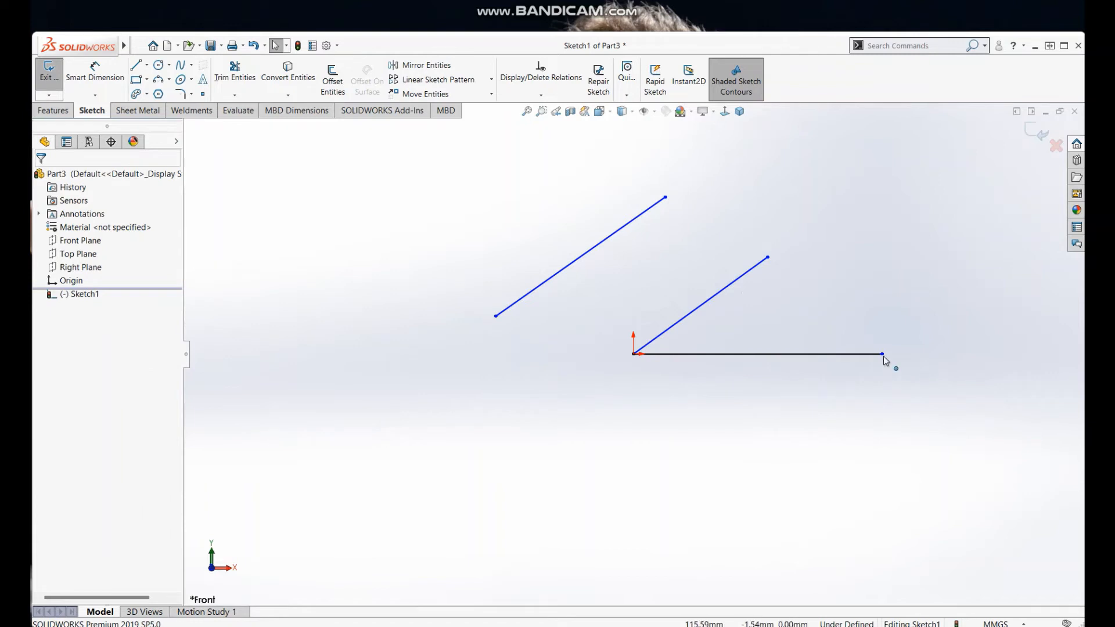
Step: Shorten the horizontal line to about 87 mm by moving its free endpoint
drag(883, 354, 843, 366)
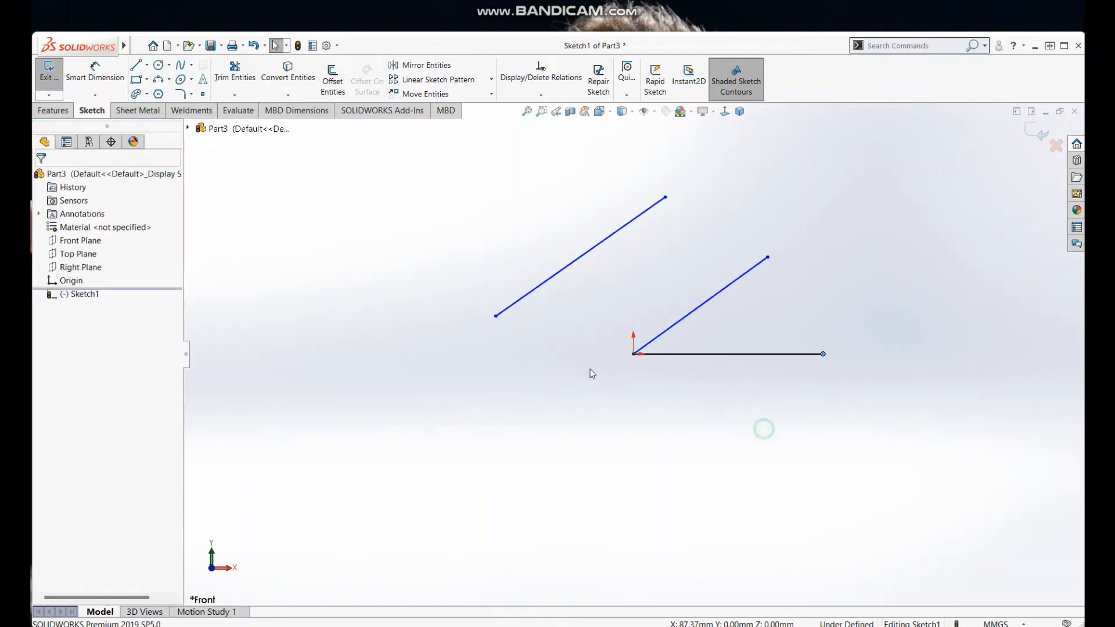
Step: Sketch a vertical line about 60 mm long downward from the origin and check its relations
click(135, 67)
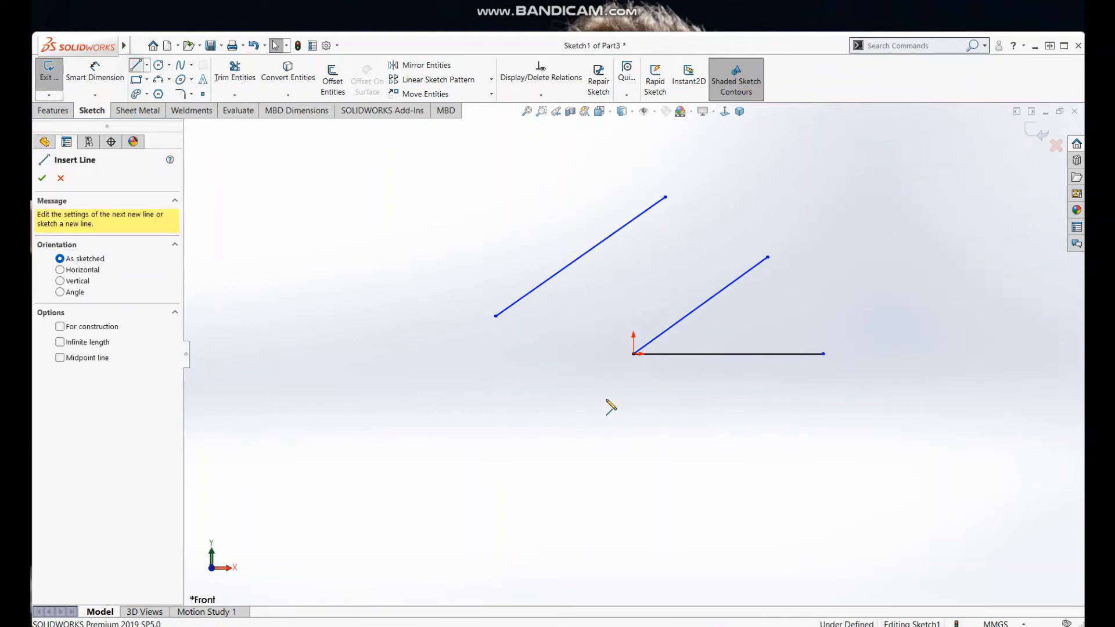
click(635, 354)
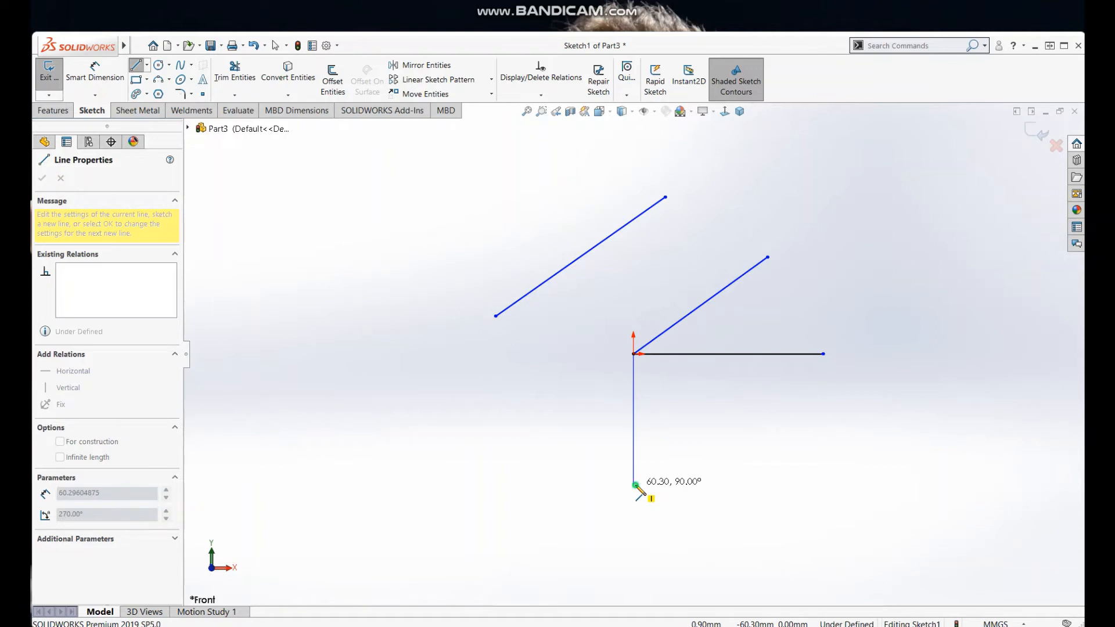
click(634, 485)
right_click(700, 463)
click(701, 463)
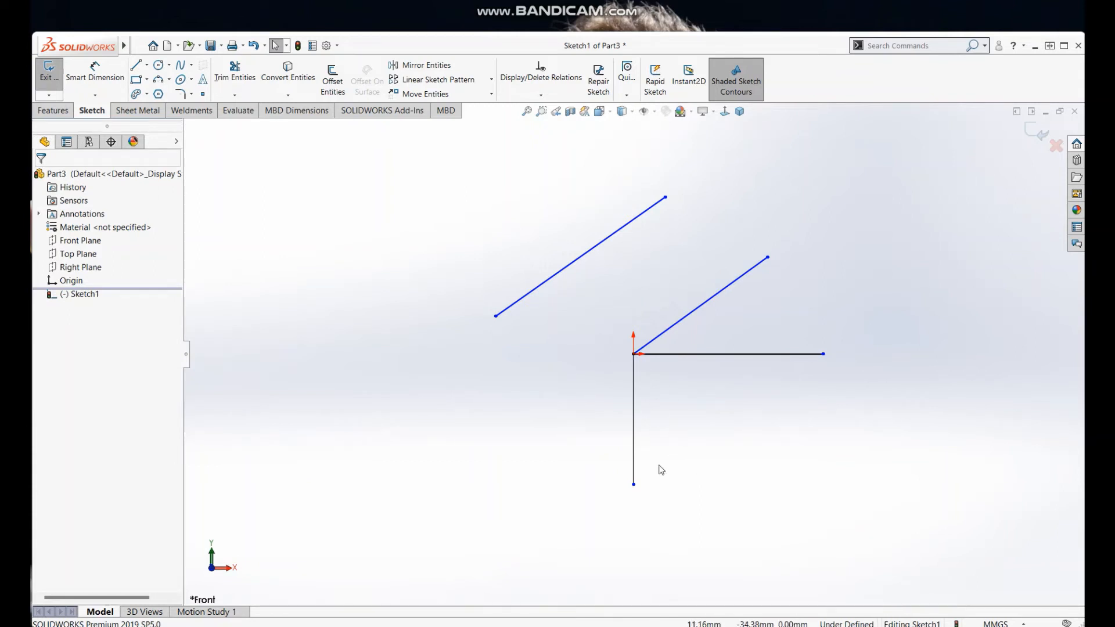
click(635, 459)
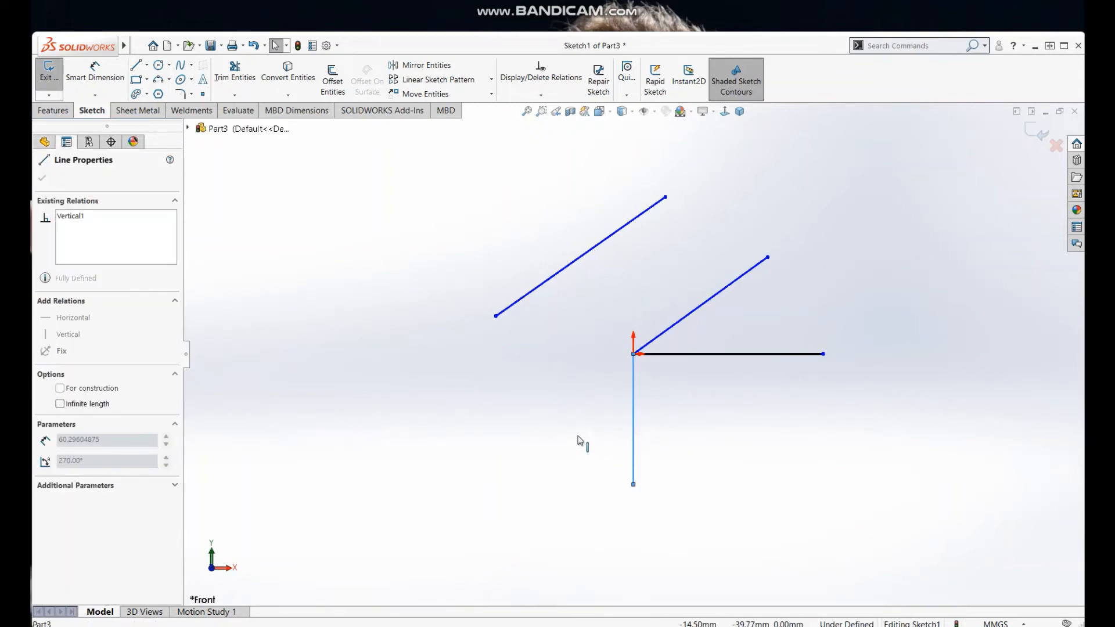
Step: Shorten the vertical line to about 48 mm by moving its free lower endpoint
click(566, 505)
drag(633, 485, 657, 467)
click(726, 516)
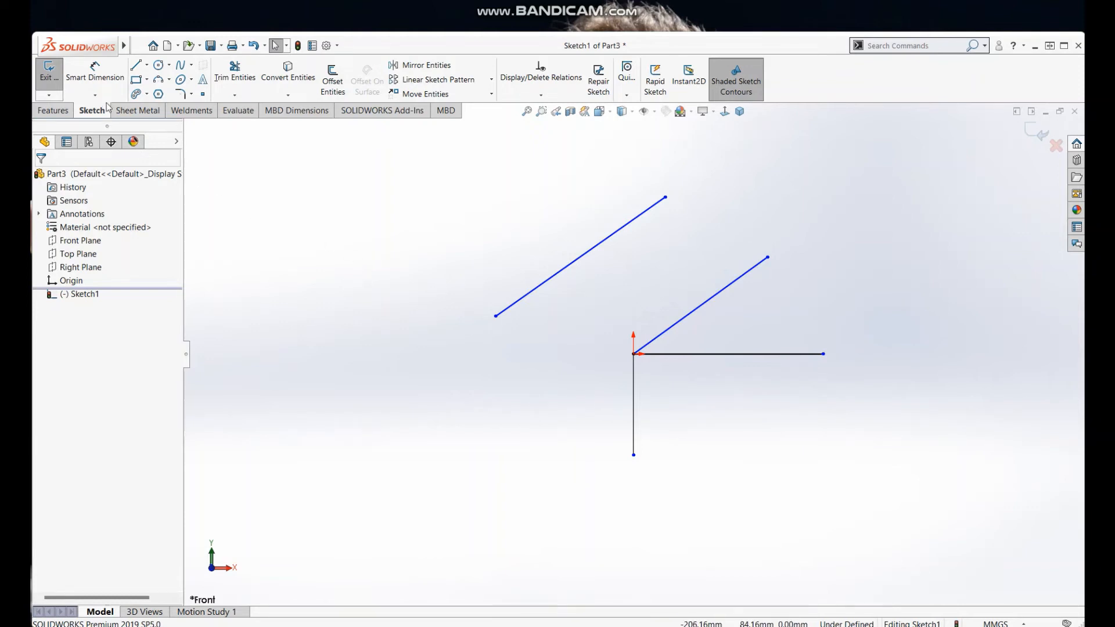
Step: Dimension the horizontal line's length with Smart Dimension and set it to 90 mm
click(97, 74)
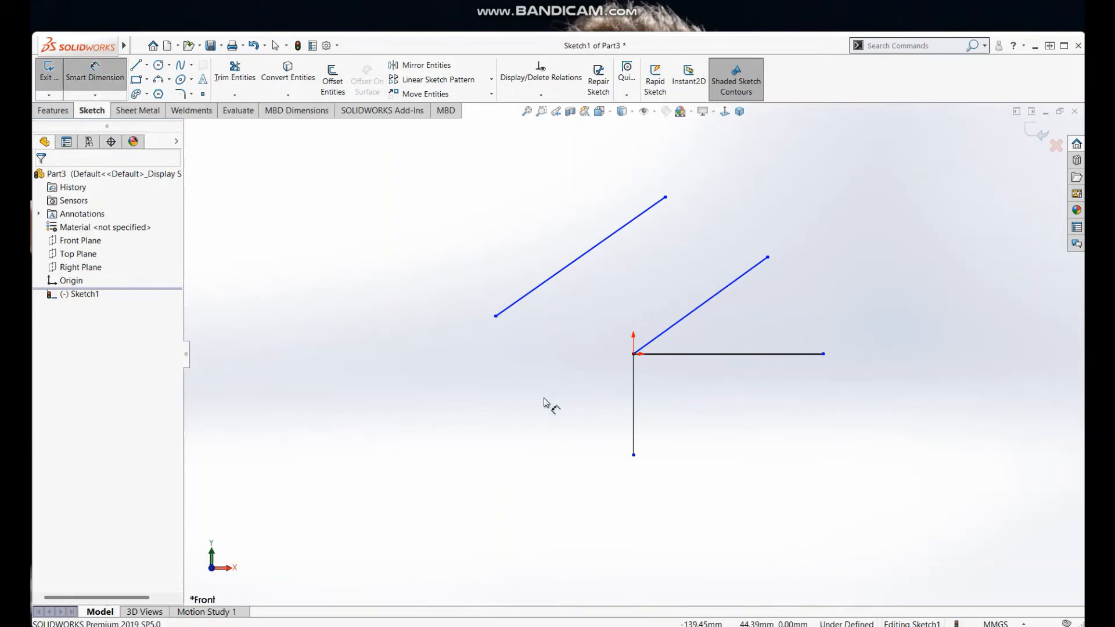
click(715, 353)
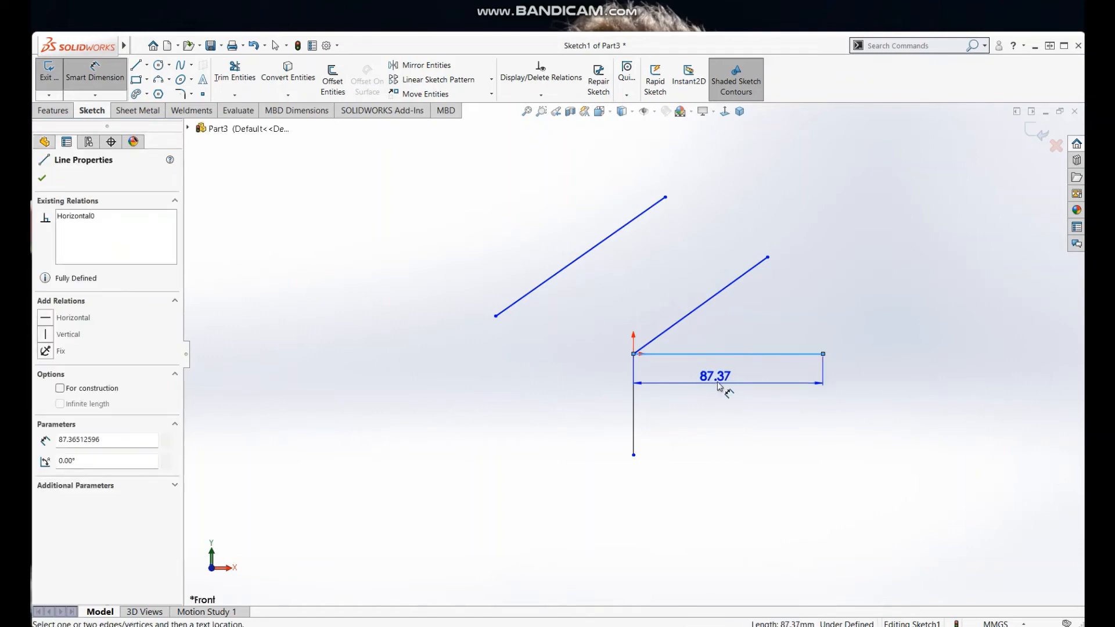
click(717, 381)
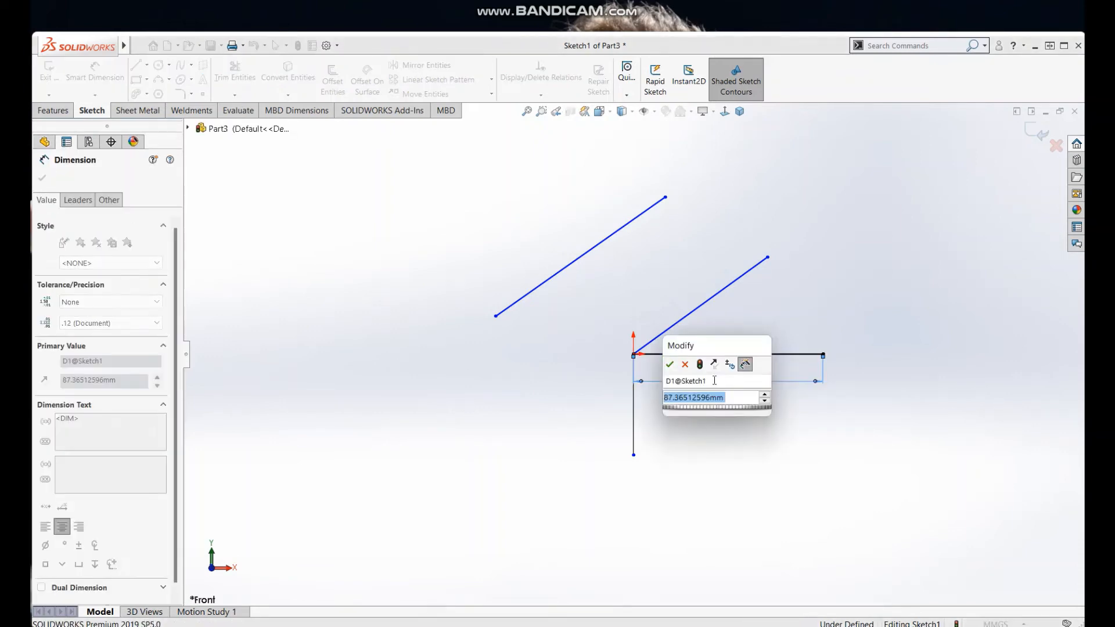
text(90)
key(Return)
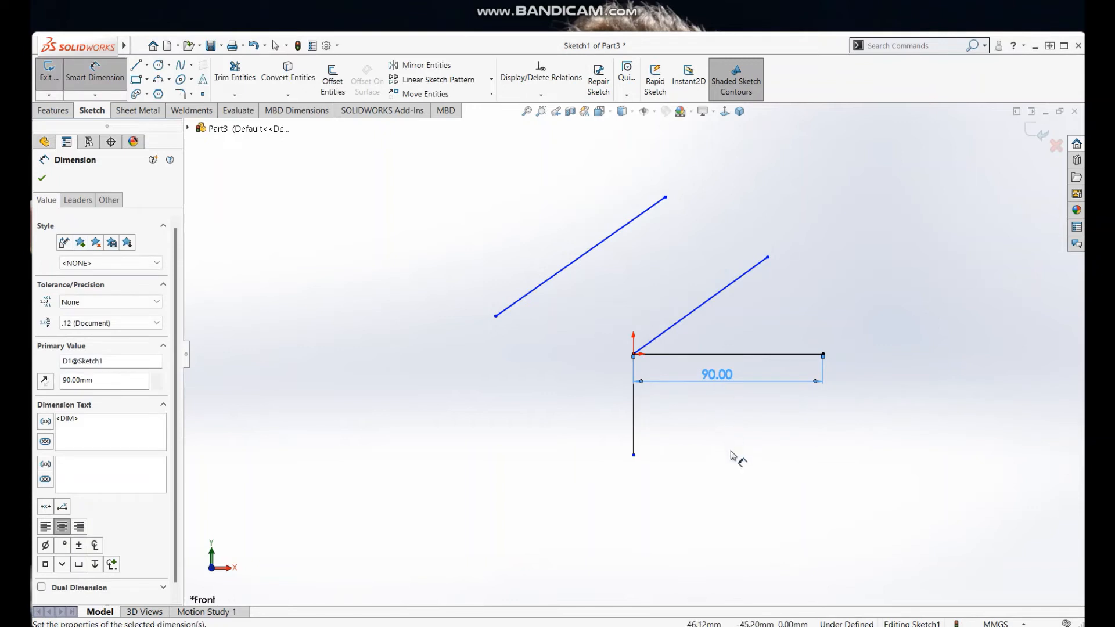
click(732, 452)
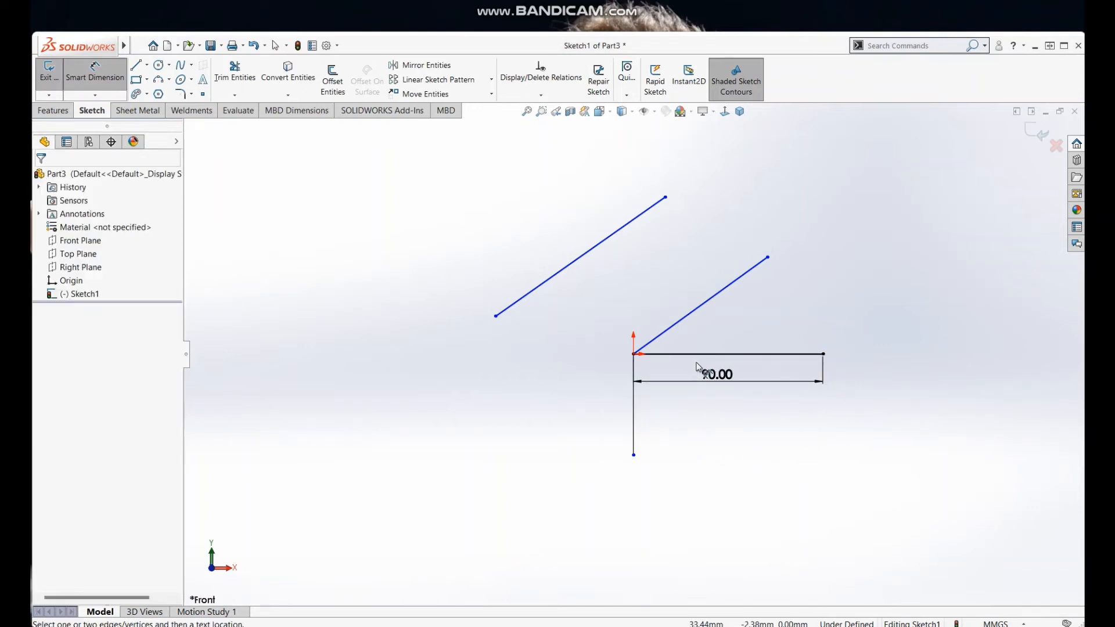
Step: Dimension the vertical line's length and set it to 45 mm
click(634, 420)
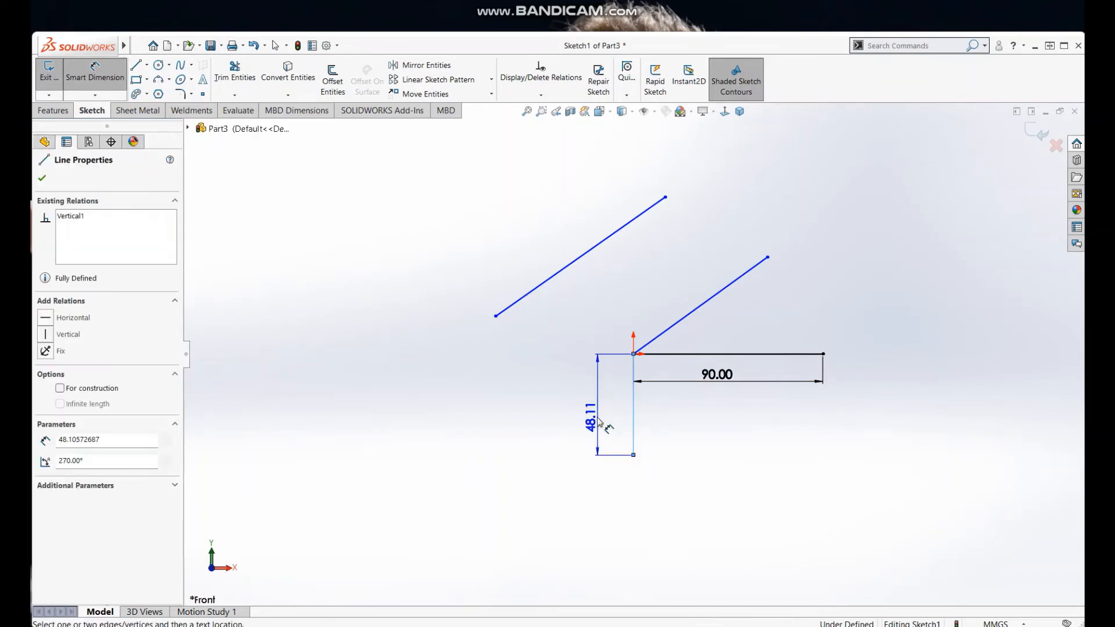
click(598, 421)
text(45)
key(Return)
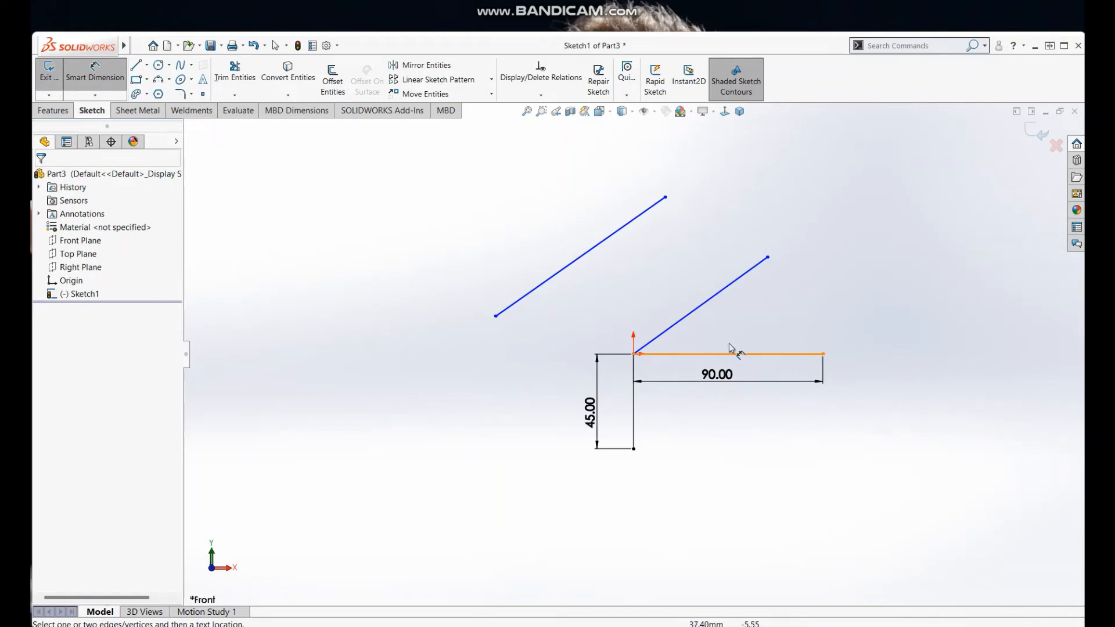
Step: Dimension the angle between the horizontal line and the sloping line from the origin, setting it to 45°
click(755, 355)
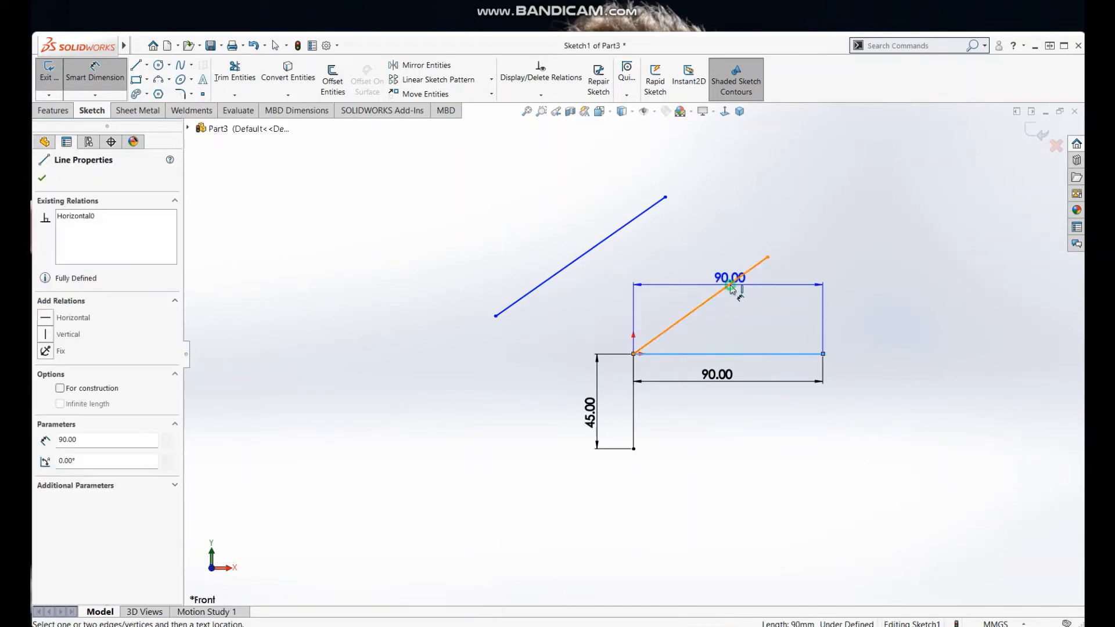
click(730, 283)
click(764, 326)
text(45)
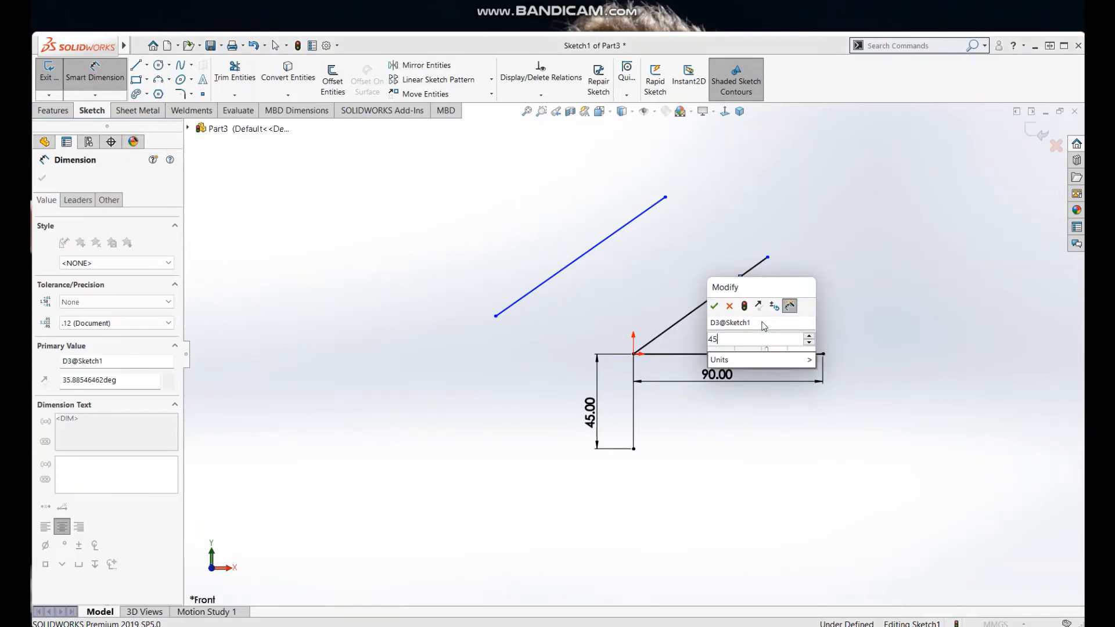
key(Return)
click(836, 269)
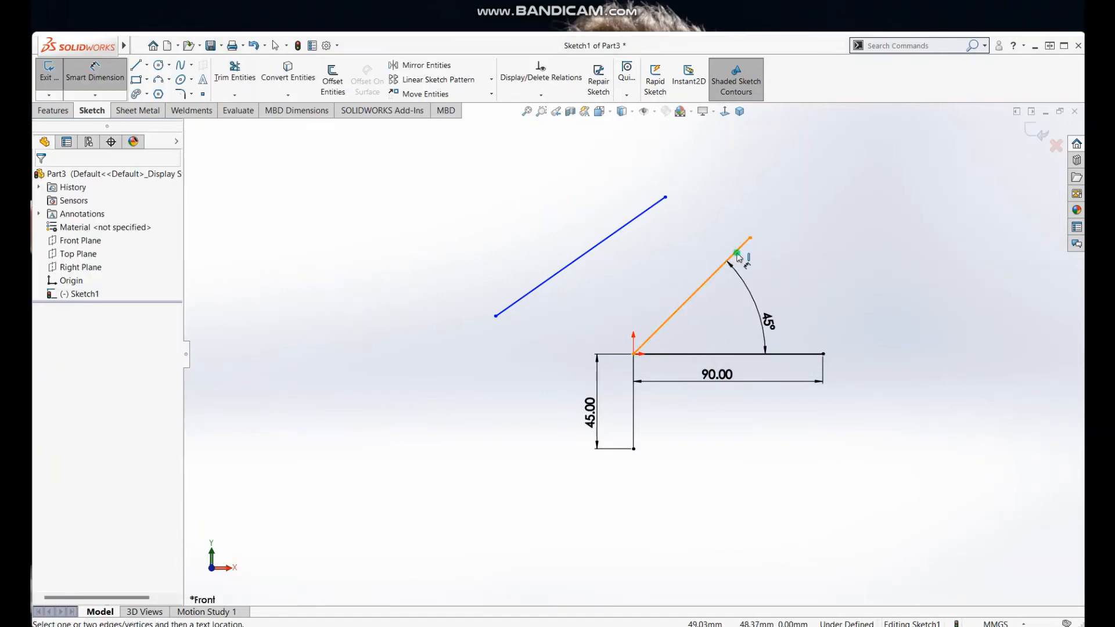
Step: Add a 75 mm aligned length dimension to the sloping line that starts at the origin
click(727, 262)
click(682, 265)
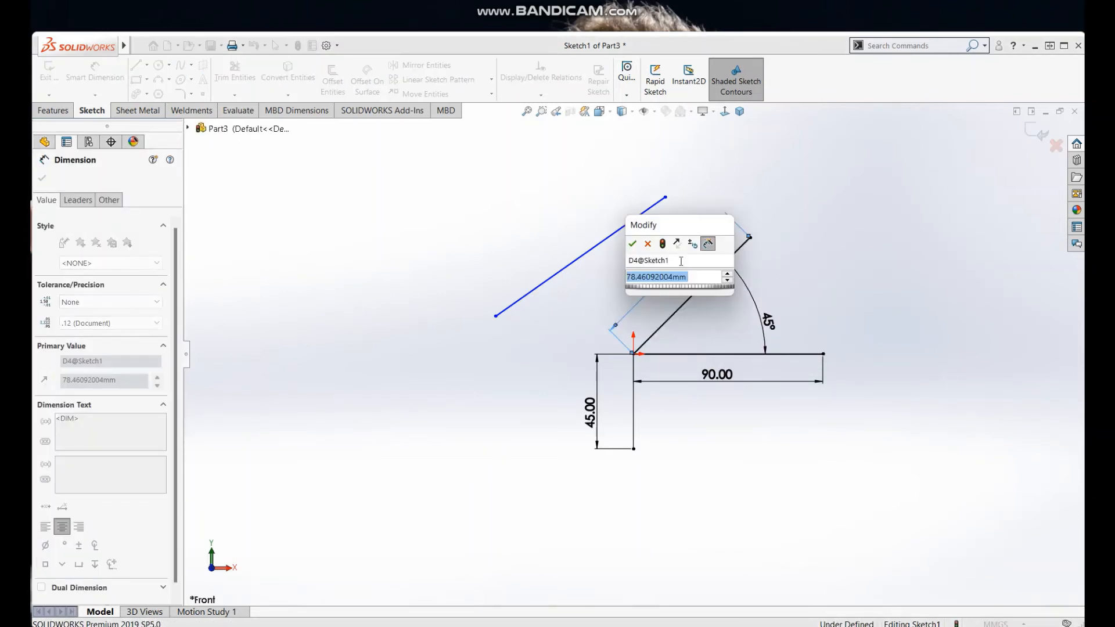
text(75)
key(Return)
click(800, 256)
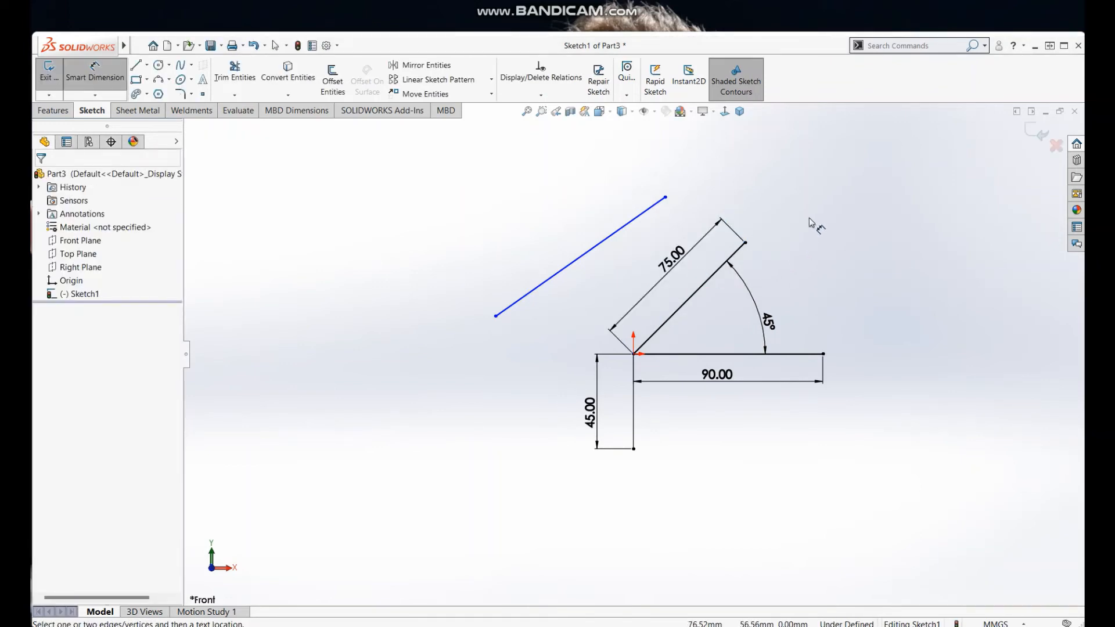
Step: Add a 90 mm aligned length dimension to the sloping line detached from the origin
click(574, 265)
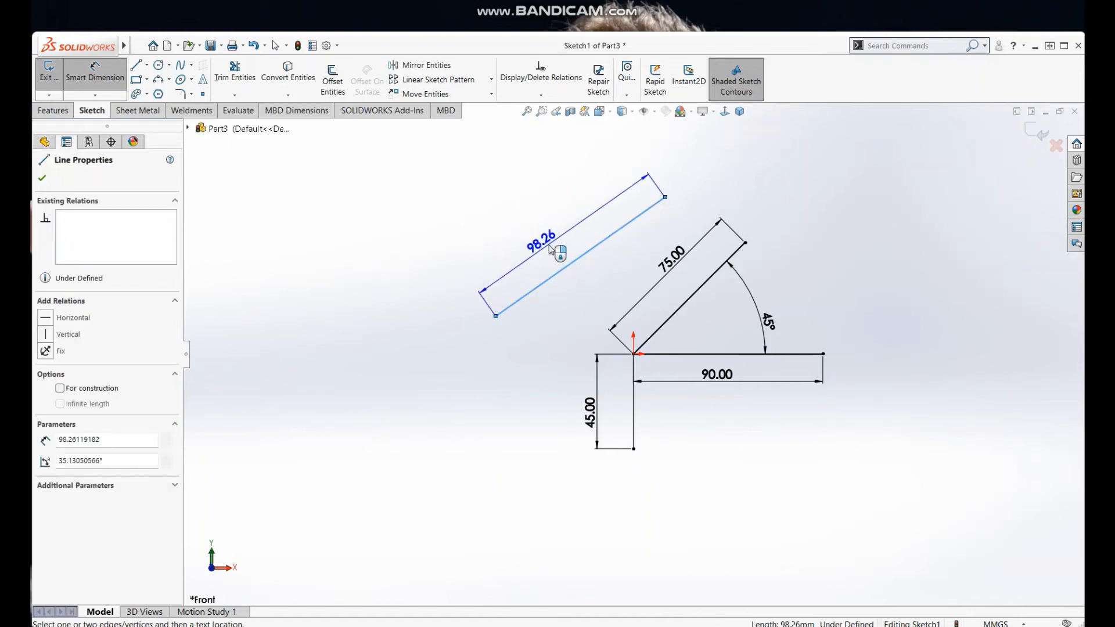
click(552, 247)
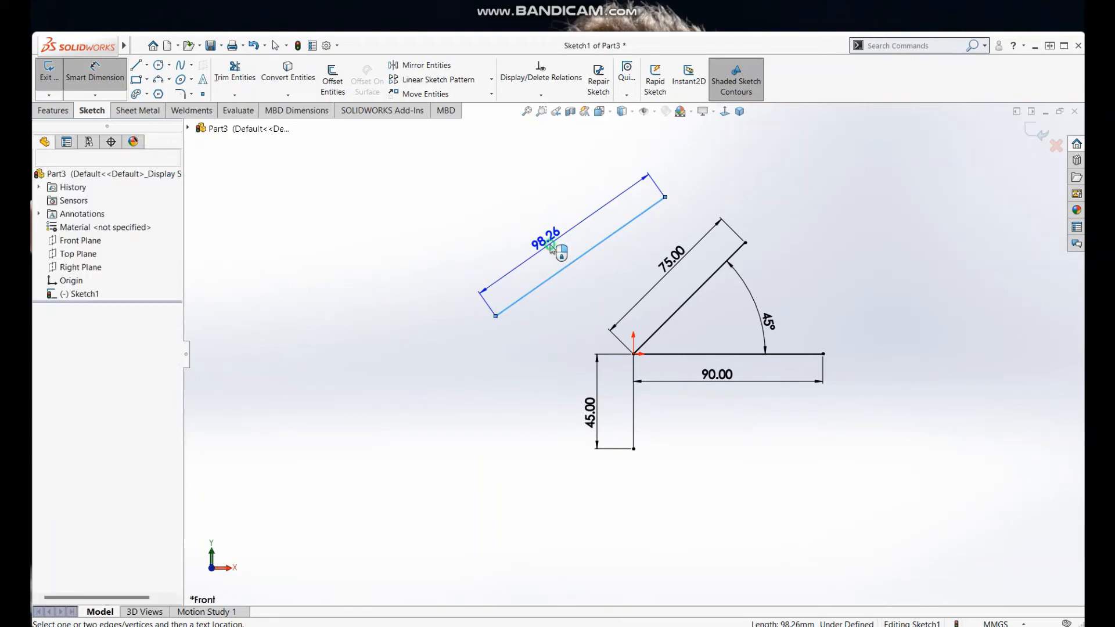
text(90)
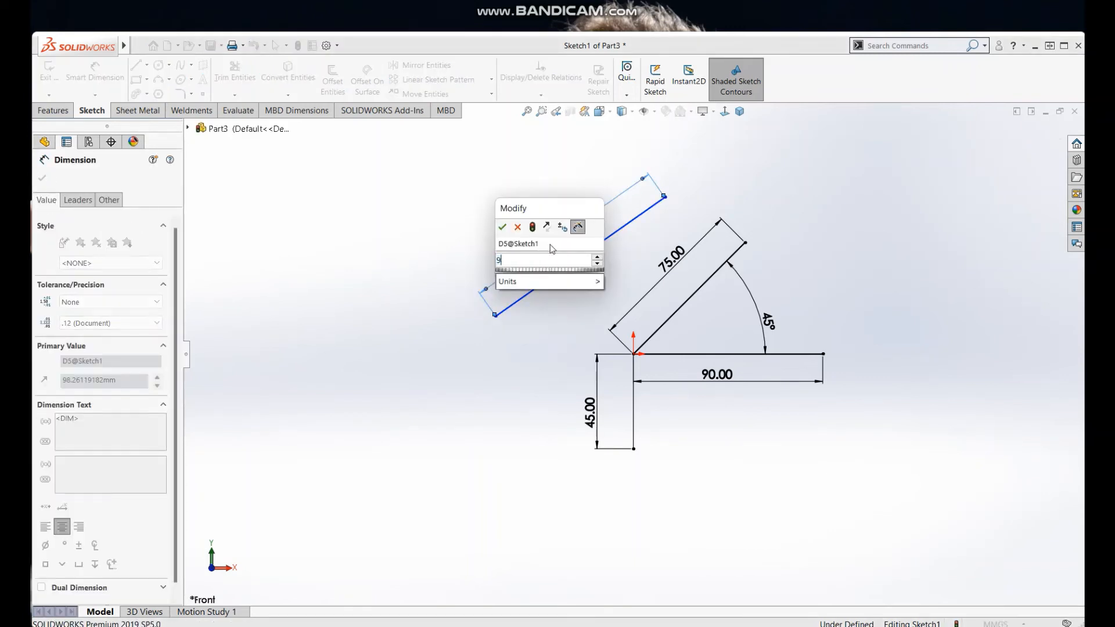
key(Return)
key(Escape)
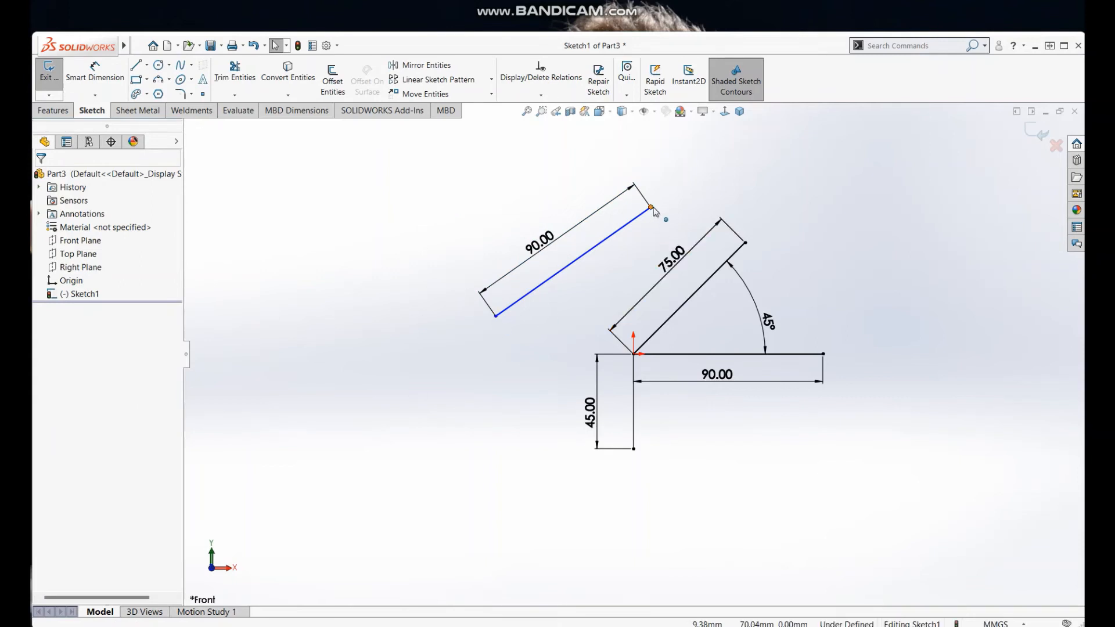
Step: Set the horizontal distance between the origin and the detached line's lower endpoint to 65 mm with Smart Dimension
click(95, 72)
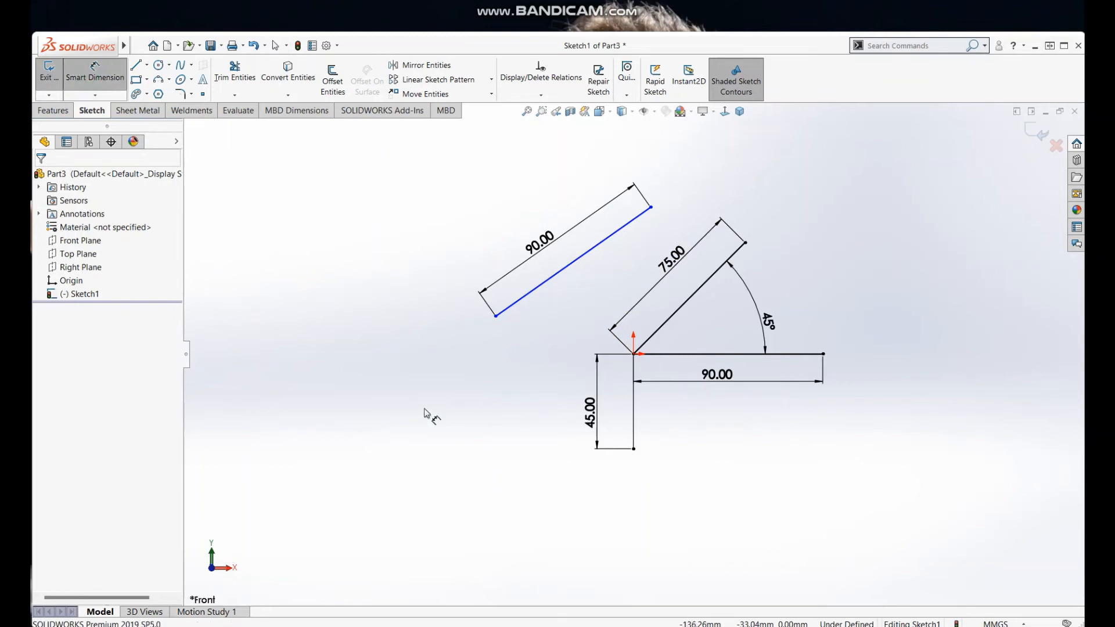
click(634, 355)
click(496, 317)
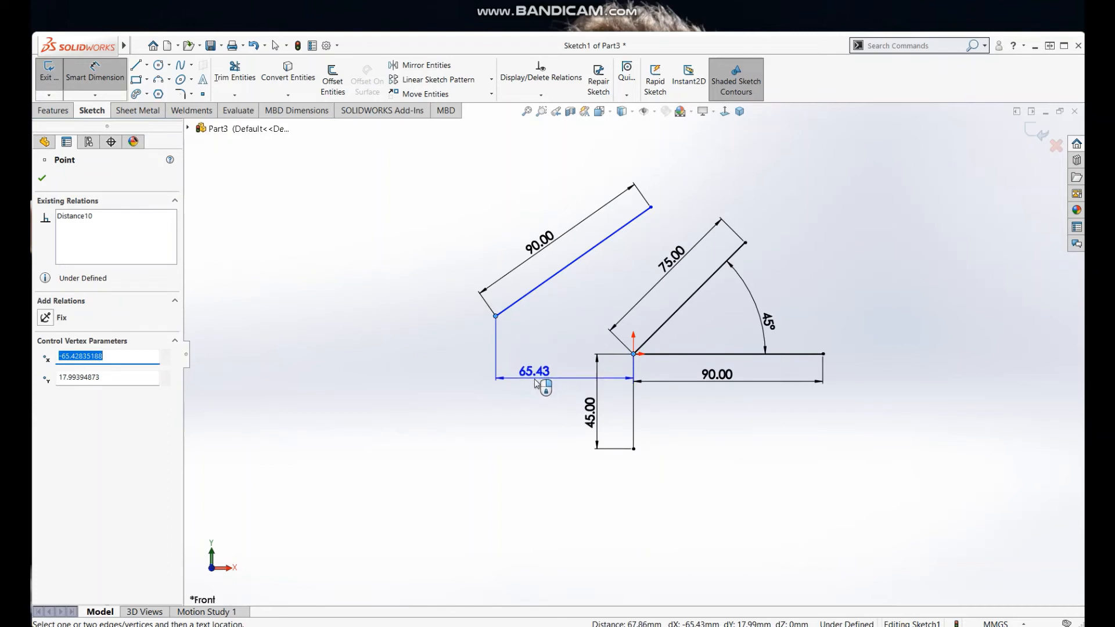
click(535, 384)
text(65)
key(Return)
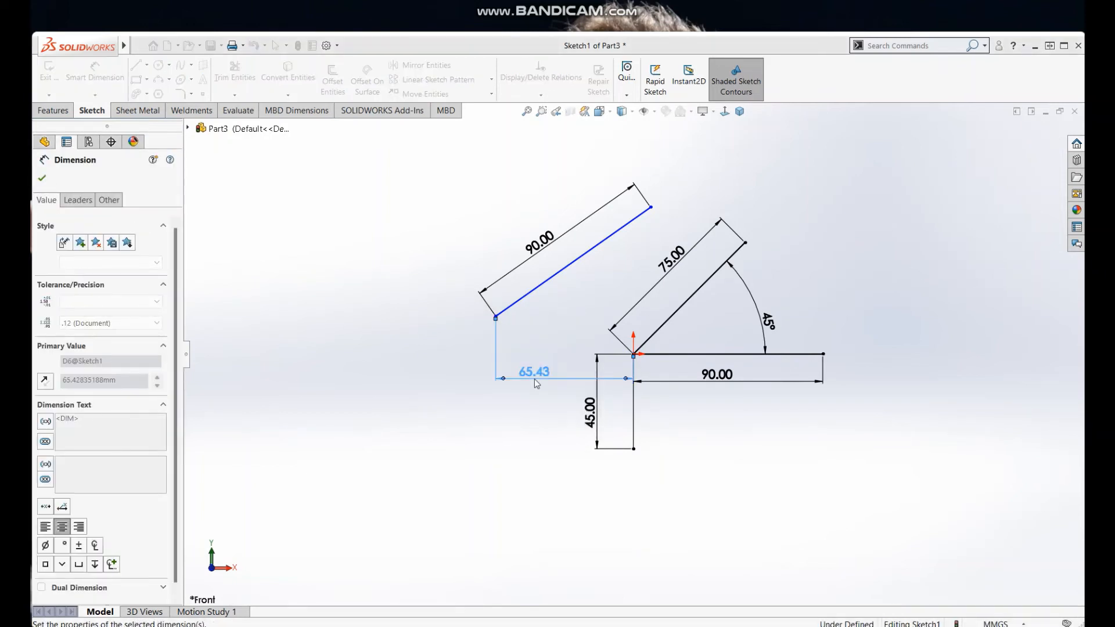
click(565, 330)
Step: Set the vertical distance between the origin and the detached line's lower endpoint to 17 mm
click(496, 317)
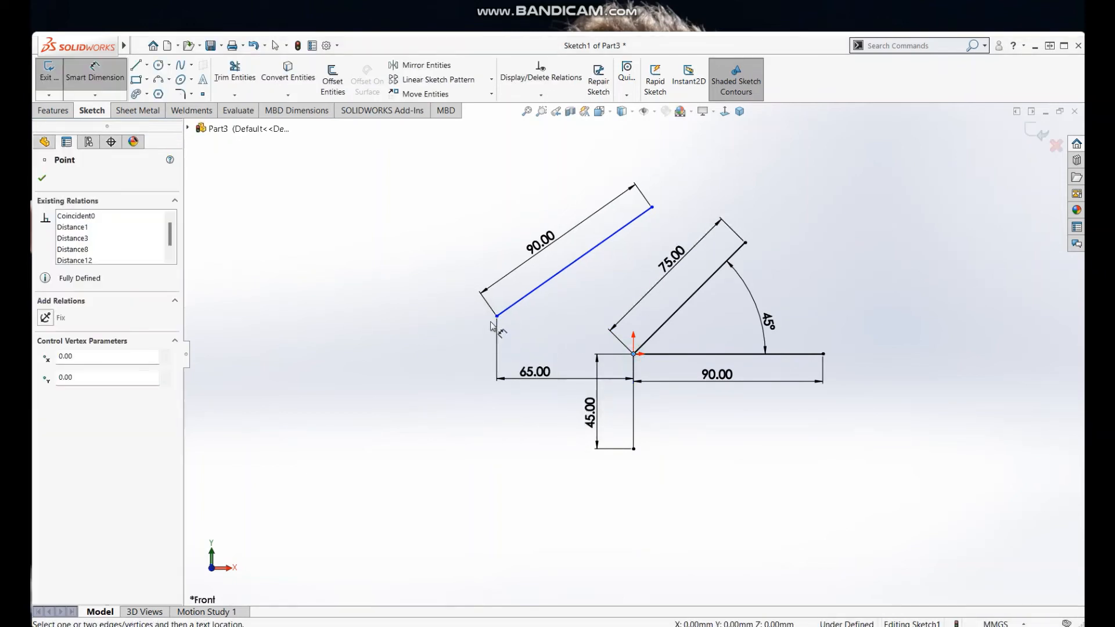
click(633, 354)
click(462, 330)
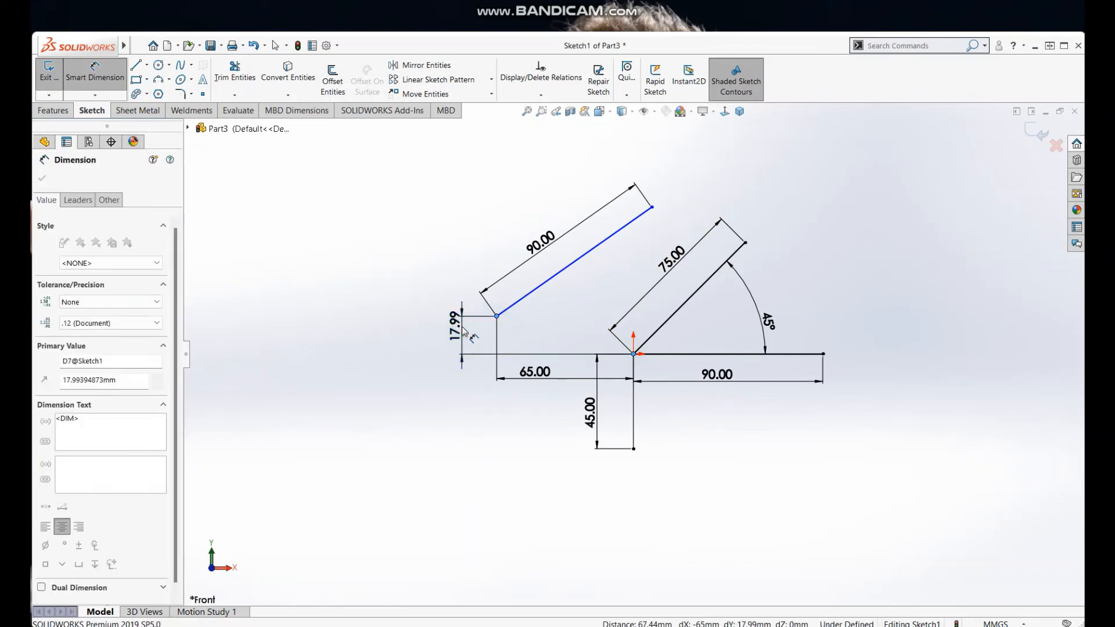
text(17)
key(Return)
click(374, 279)
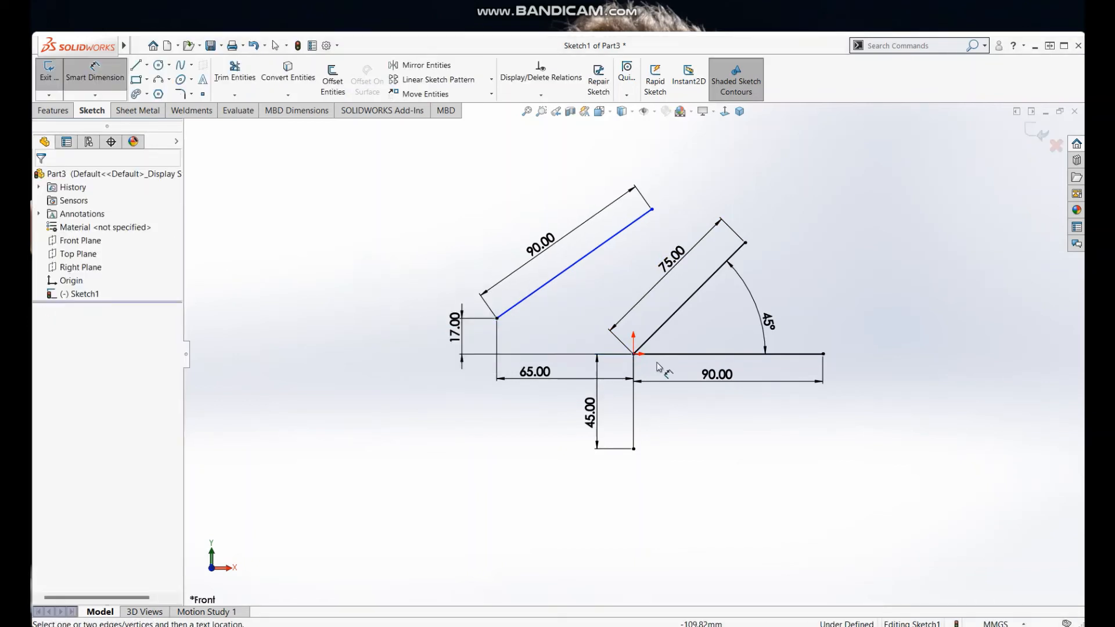
Step: Set the horizontal distance between the origin and the detached line's upper endpoint to 8 mm
click(634, 353)
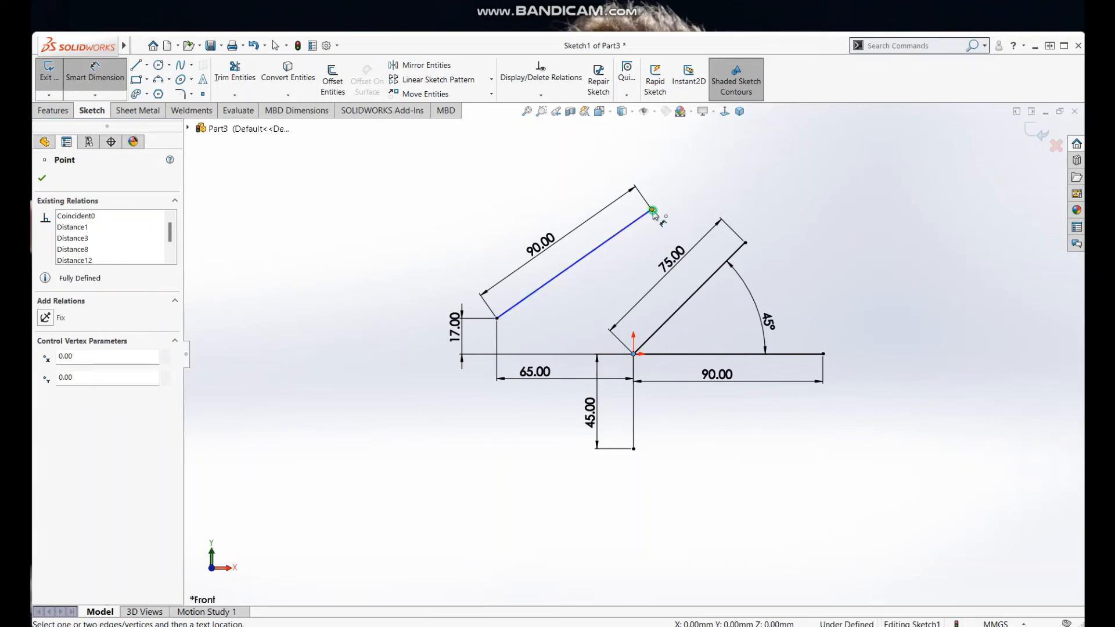
click(652, 209)
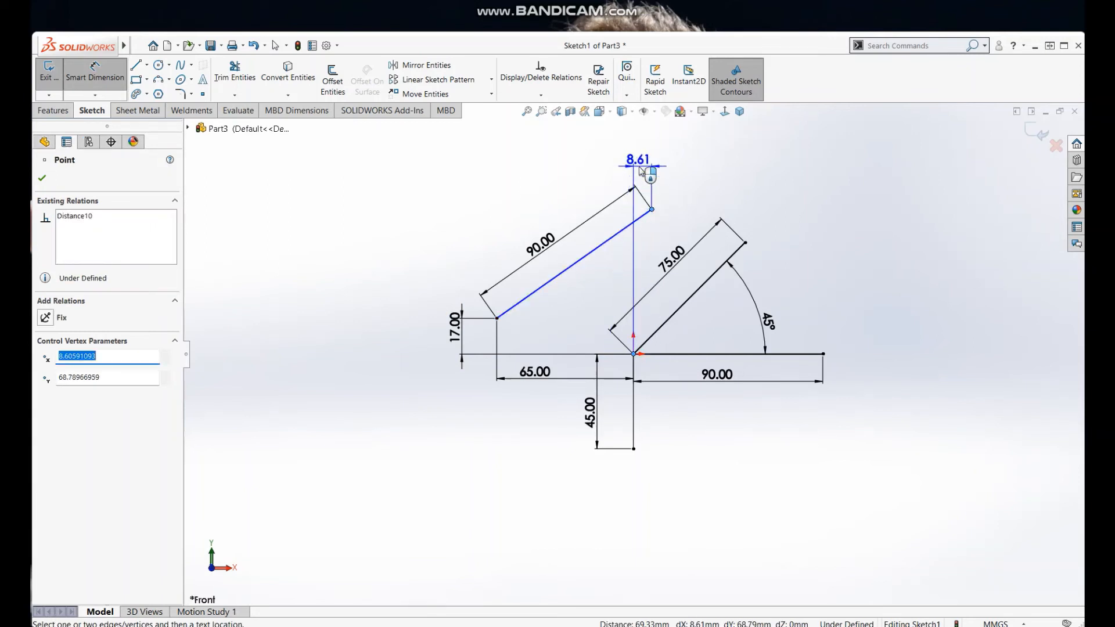
click(640, 166)
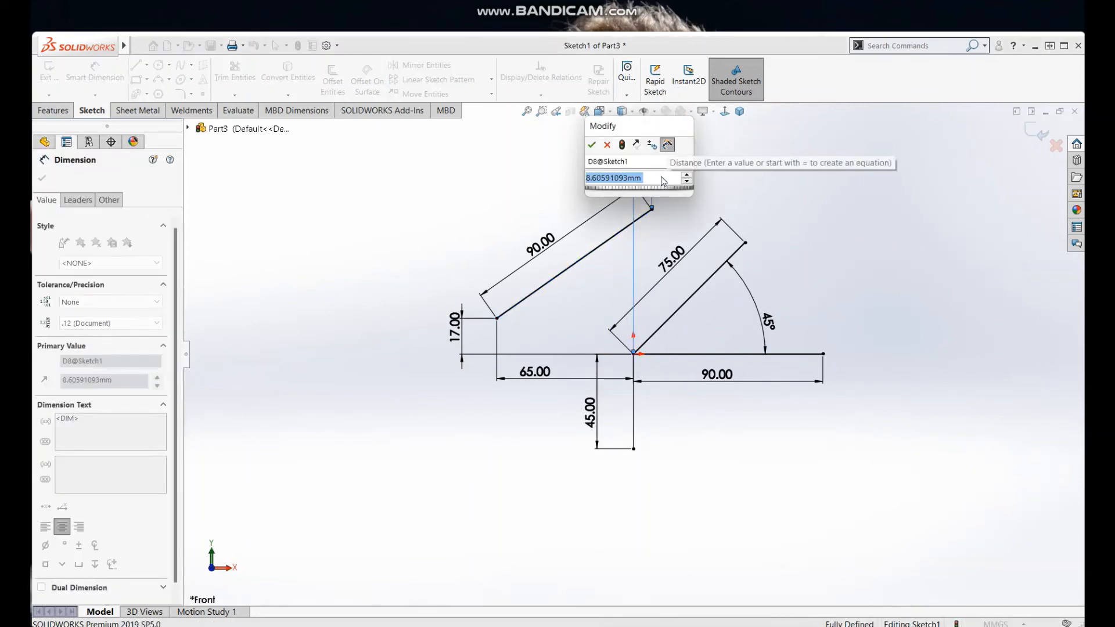
text(8)
key(Return)
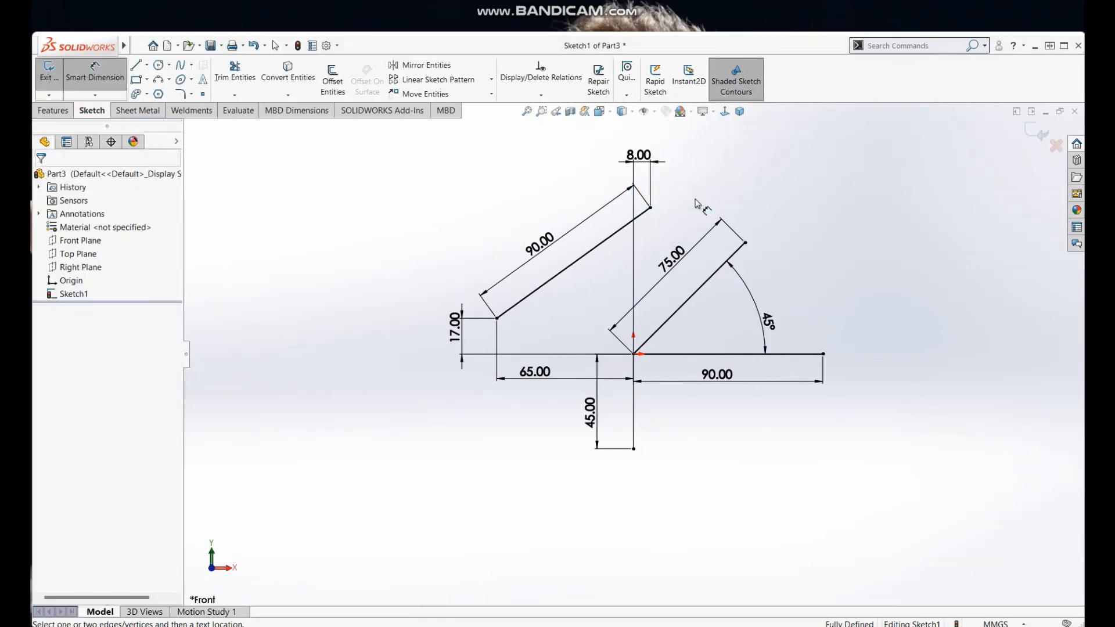
key(Escape)
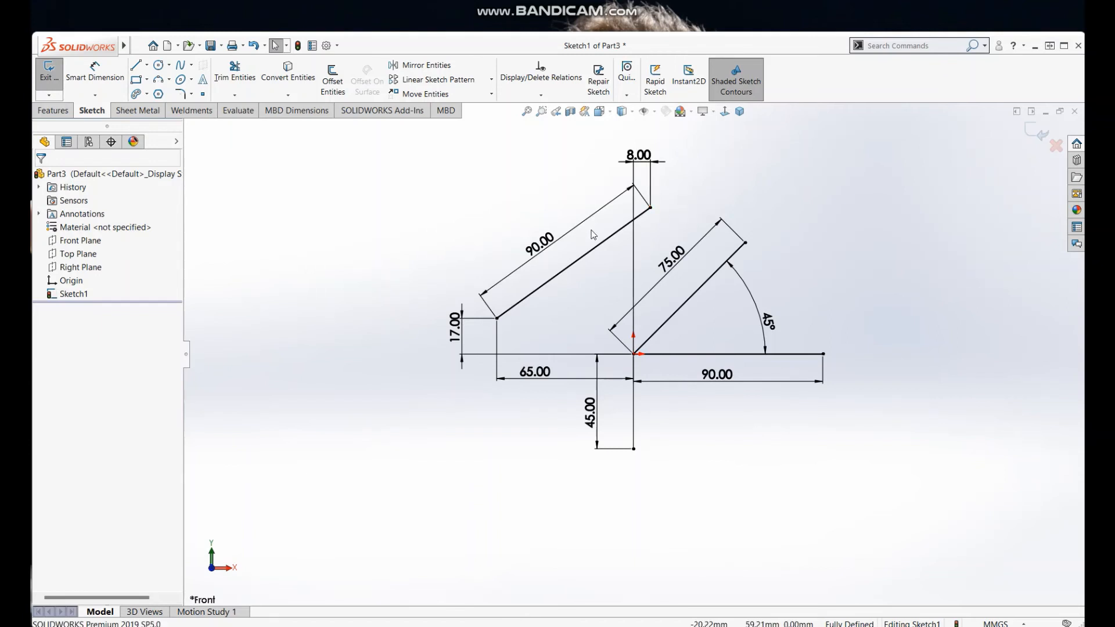
Step: Replace the detached line's aligned length dimension with a 70 mm vertical distance from the origin to its upper endpoint
click(571, 204)
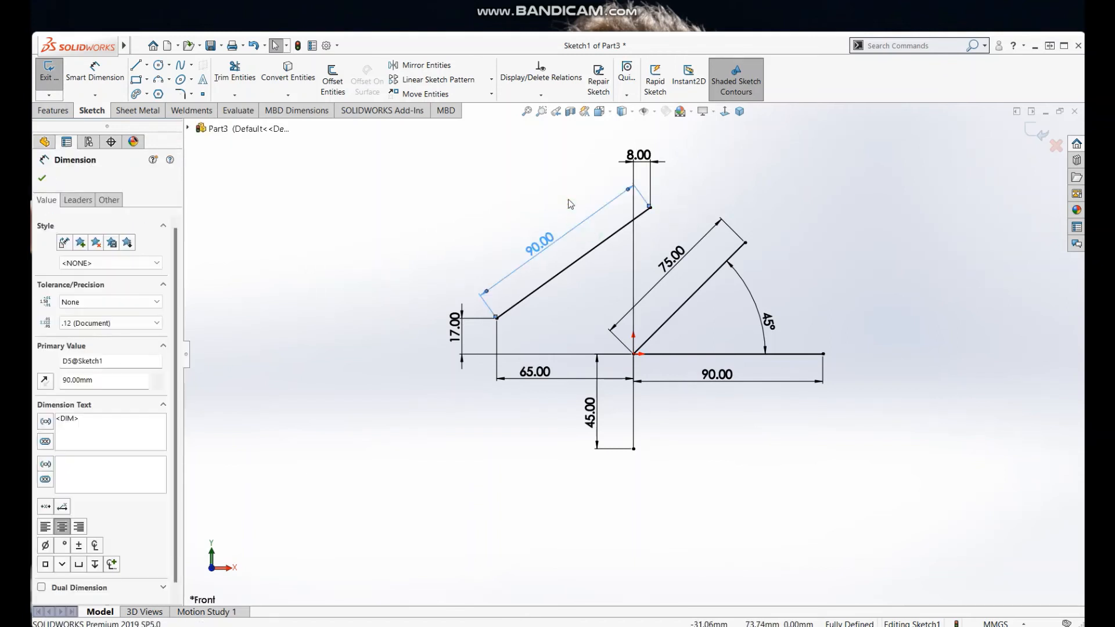
key(Delete)
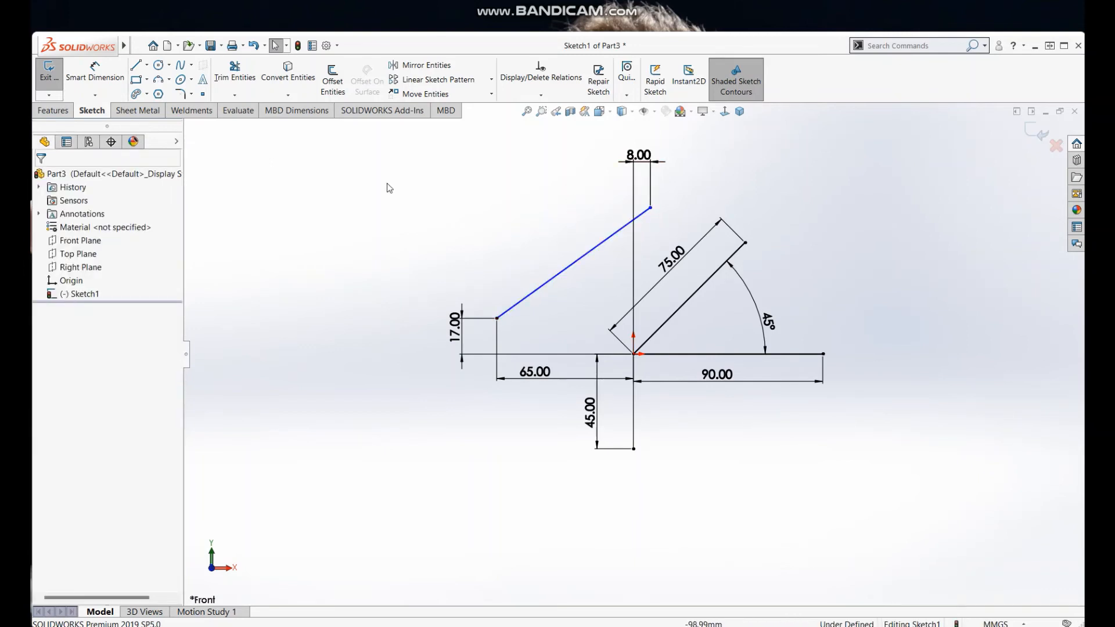
click(95, 70)
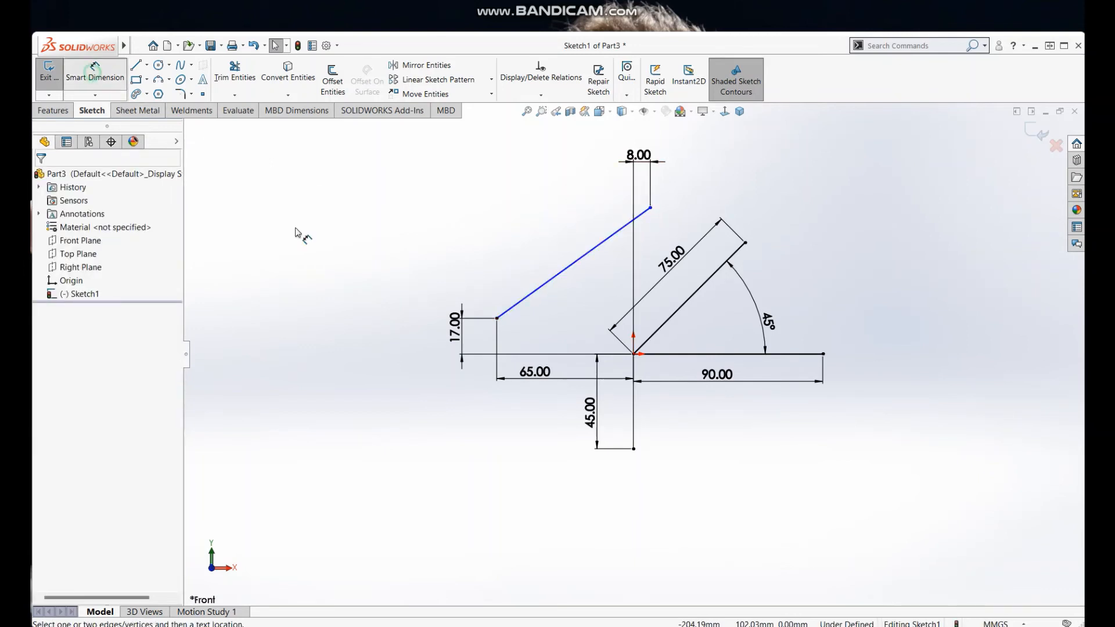
click(633, 354)
click(650, 207)
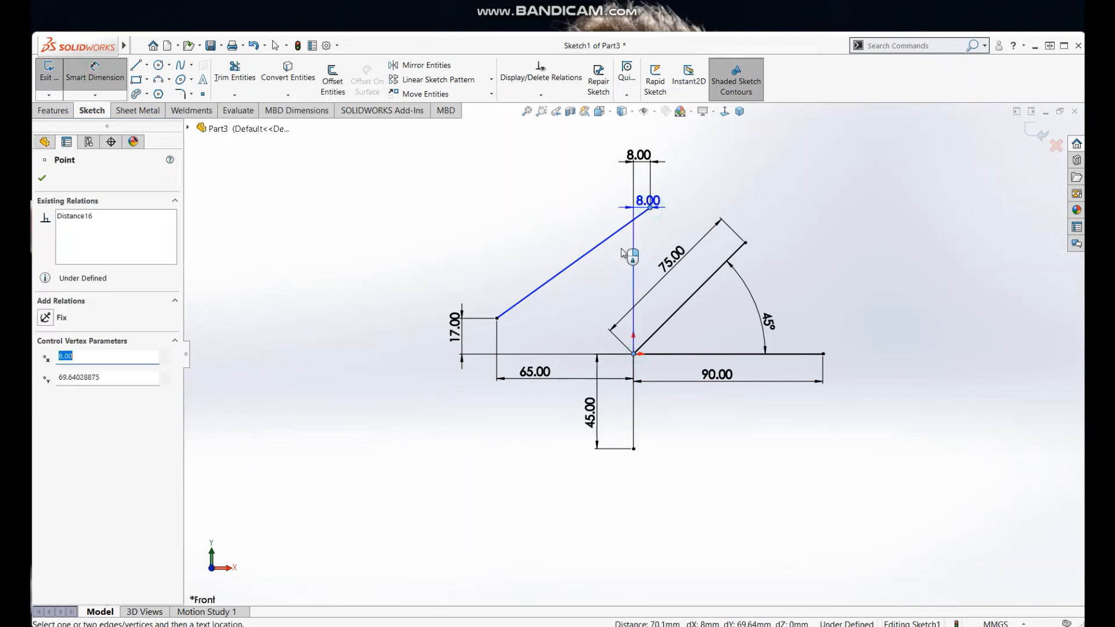
click(584, 292)
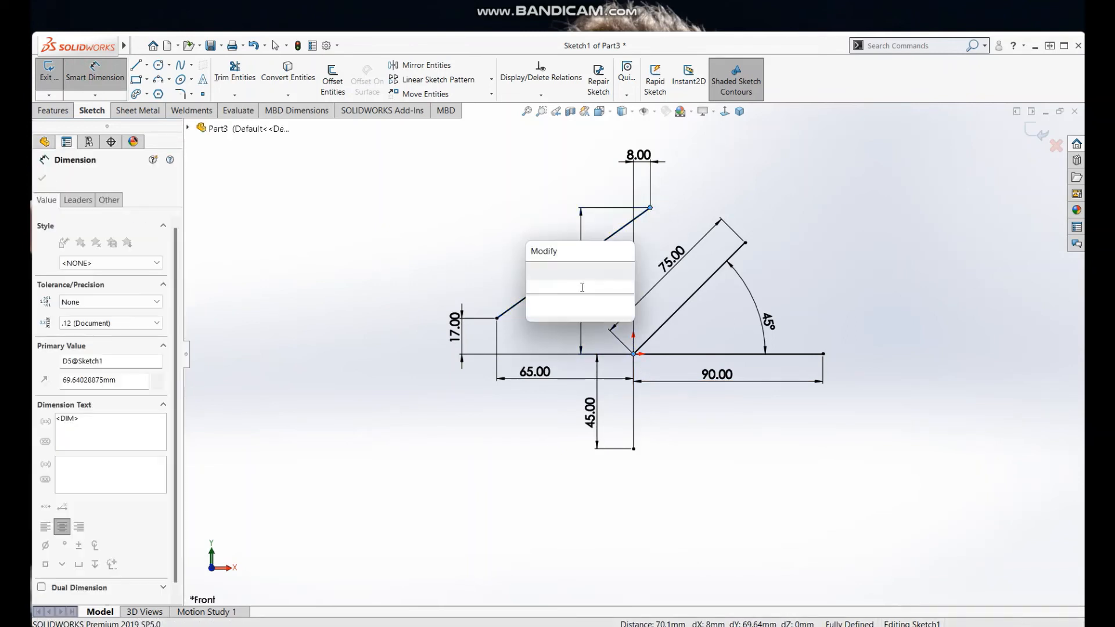
text(70)
key(Return)
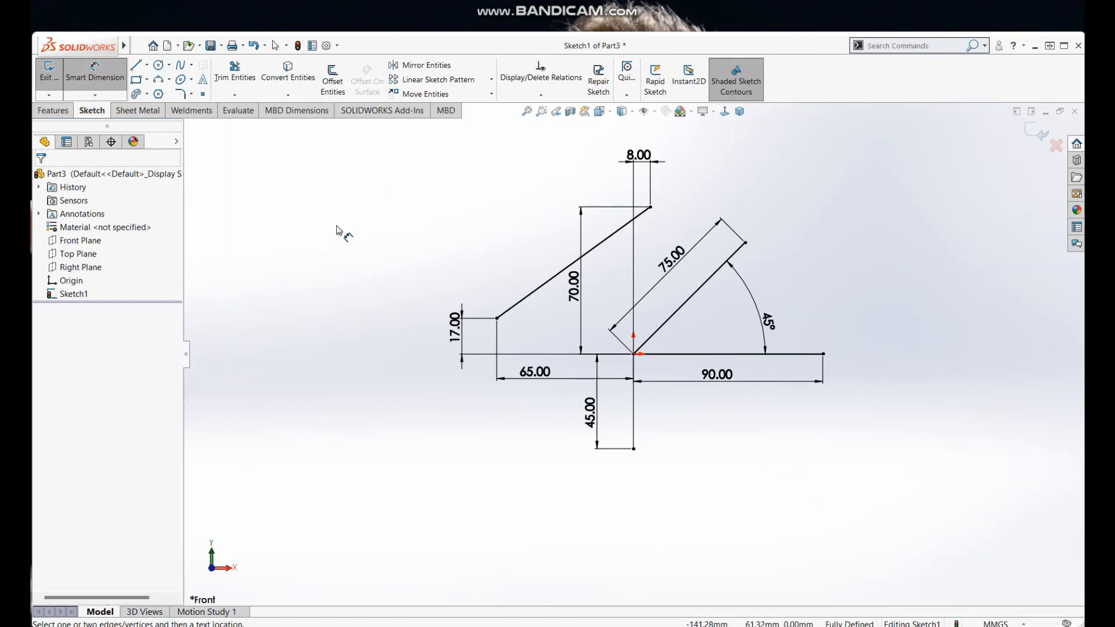
click(146, 66)
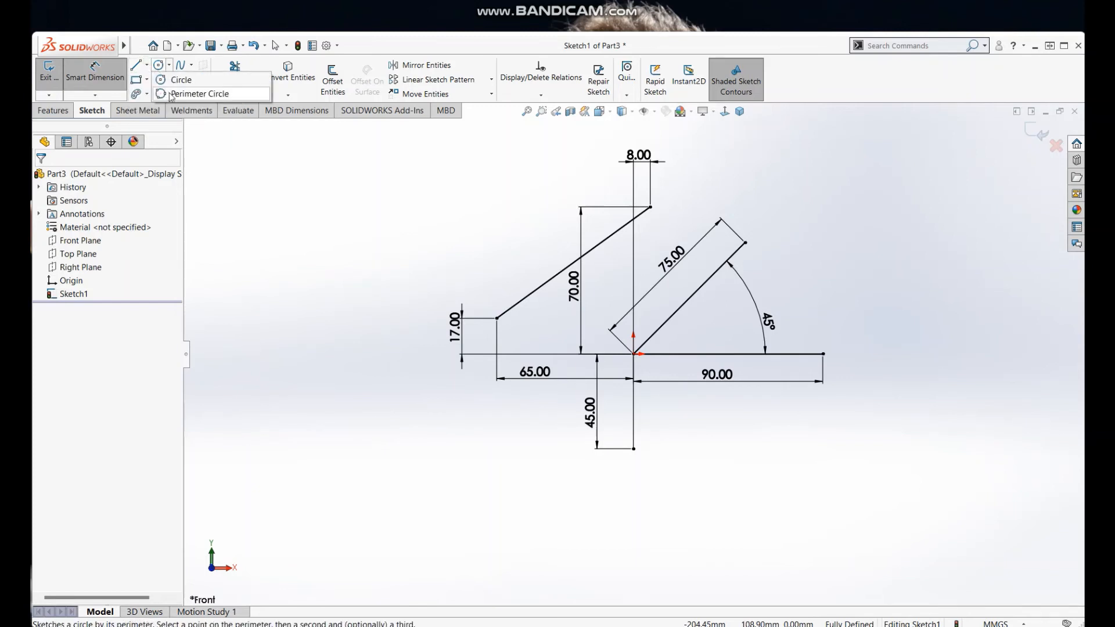
Step: Sketch a horizontal centerline about 68 mm long in the empty area left of the dimensioned lines
click(148, 67)
click(147, 65)
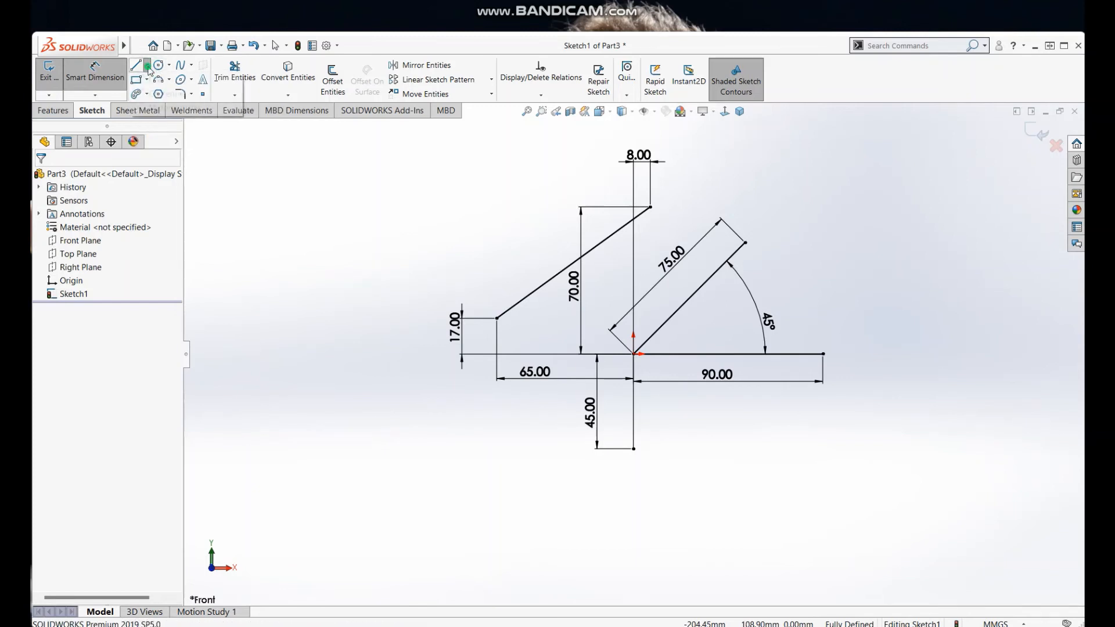
click(157, 94)
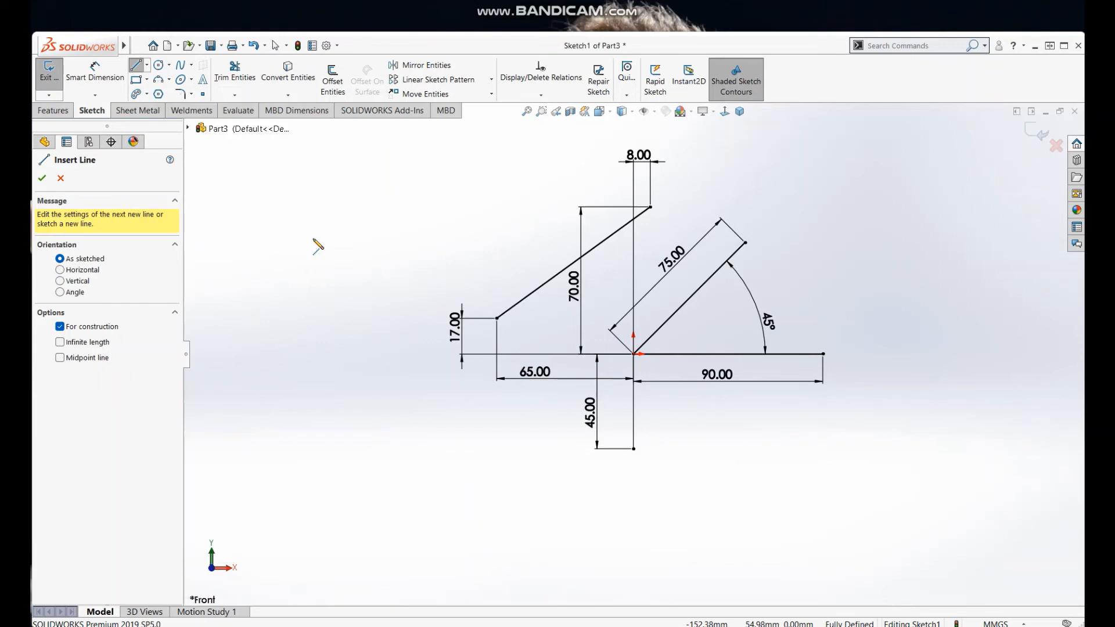
click(288, 239)
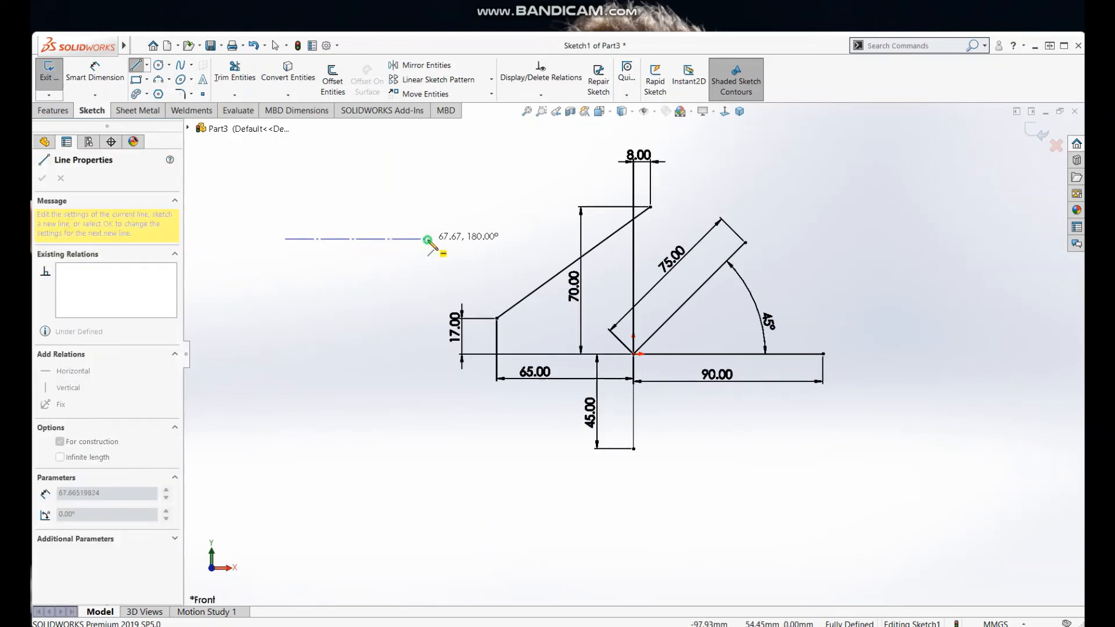
click(428, 239)
right_click(437, 171)
click(459, 220)
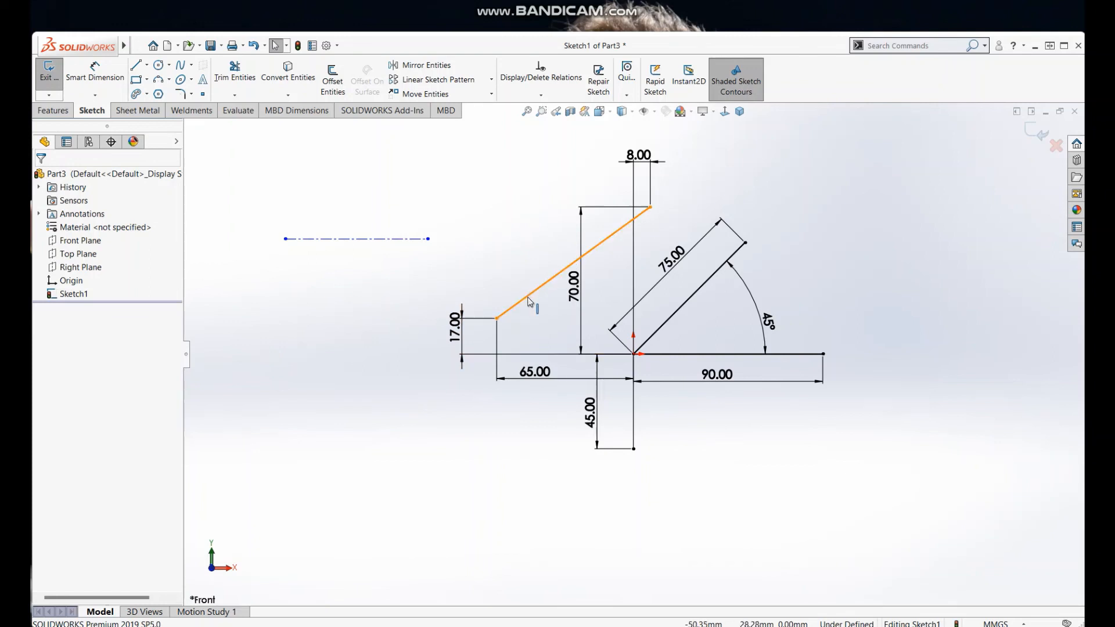
click(382, 293)
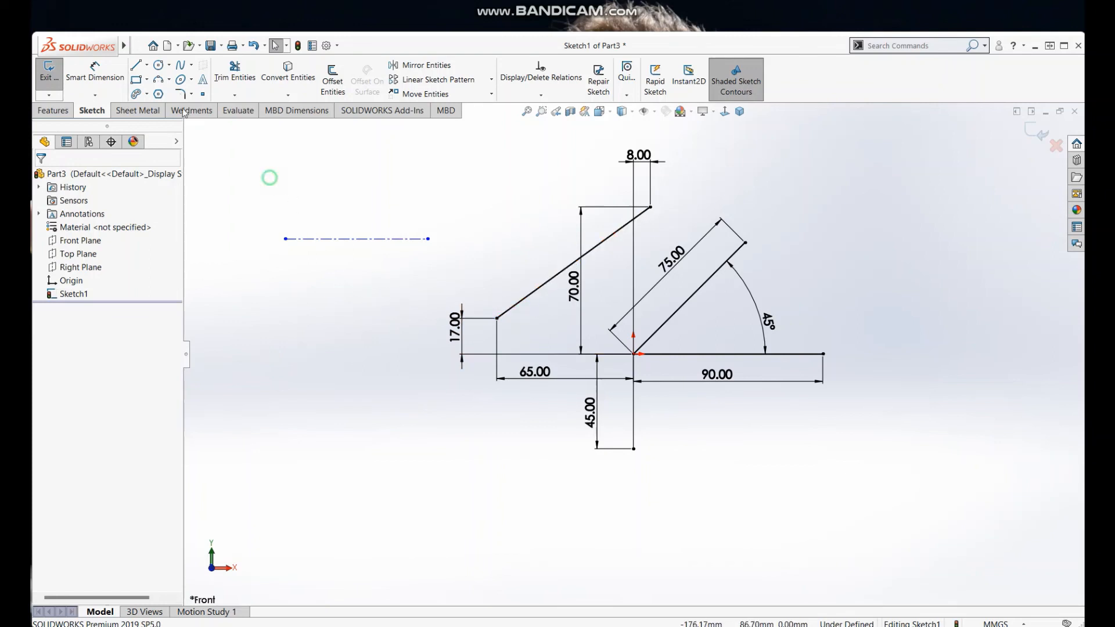
Step: Sketch a sloping midpoint line just below the centerline, rising to the right from its central point
click(148, 65)
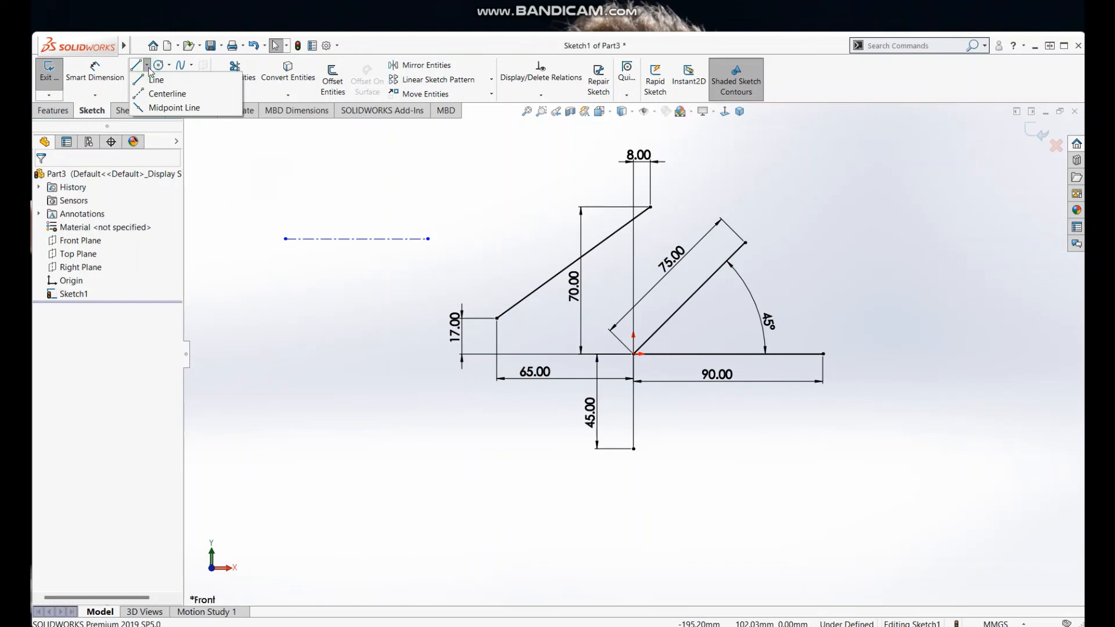
click(165, 108)
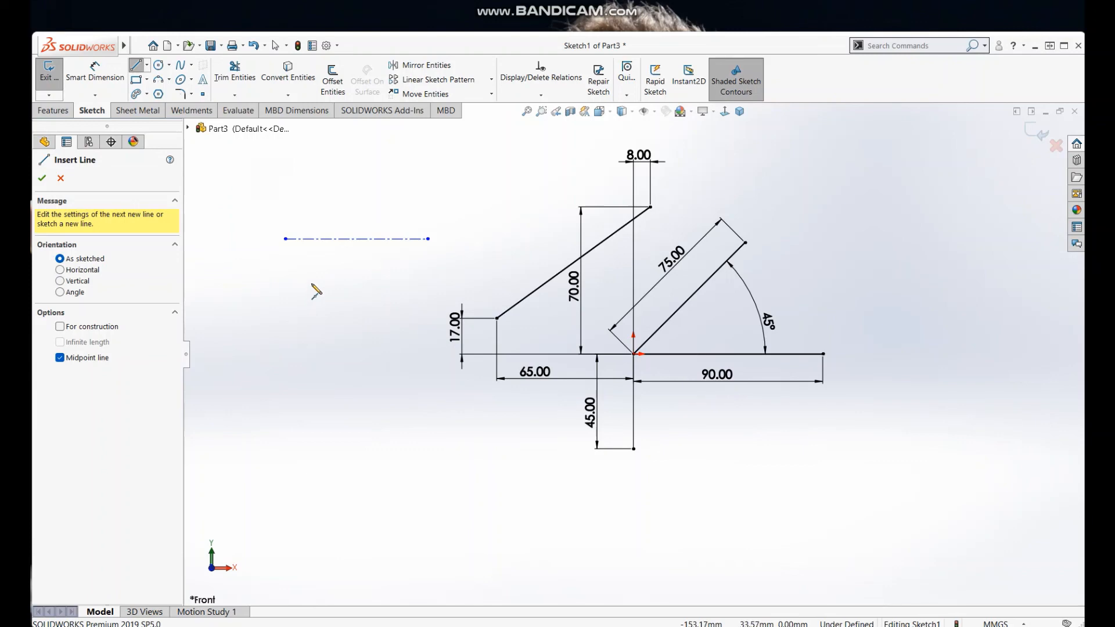
click(311, 283)
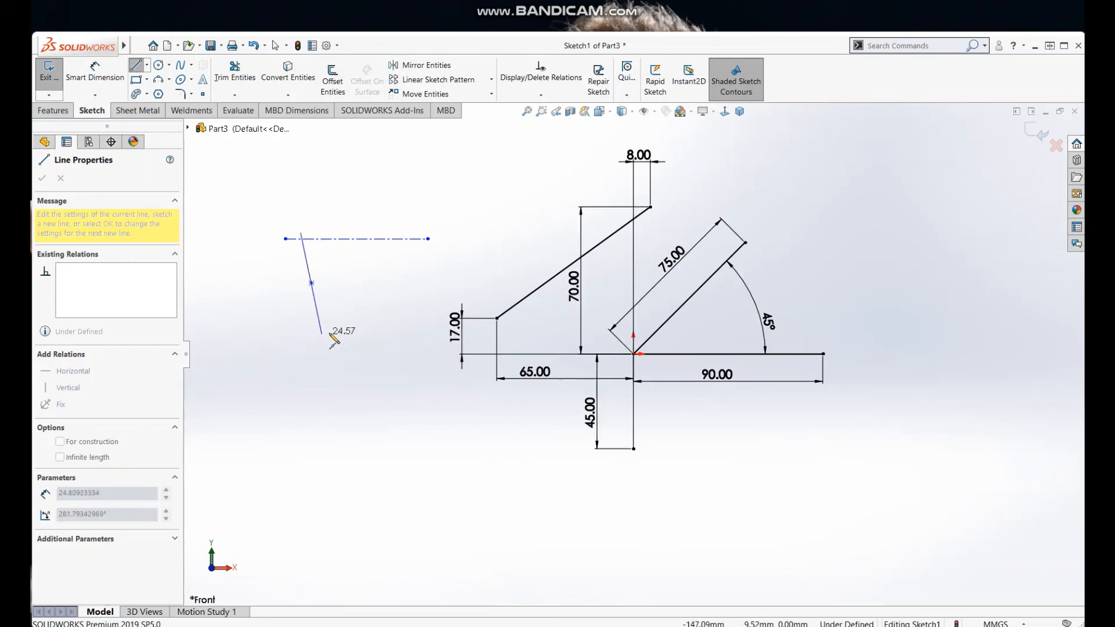
right_click(384, 285)
click(388, 291)
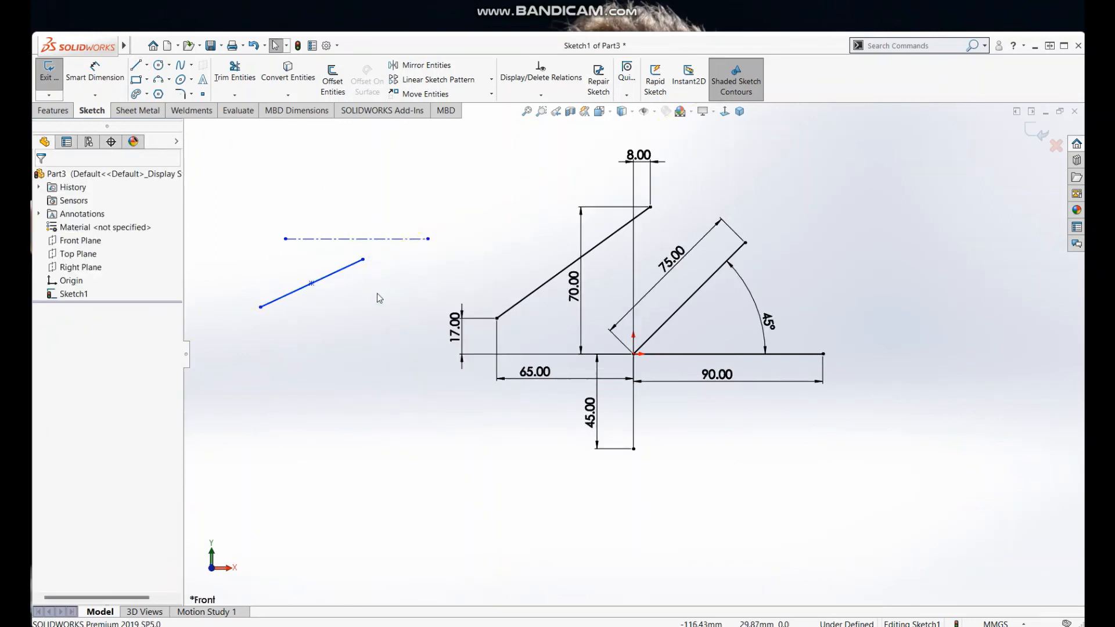